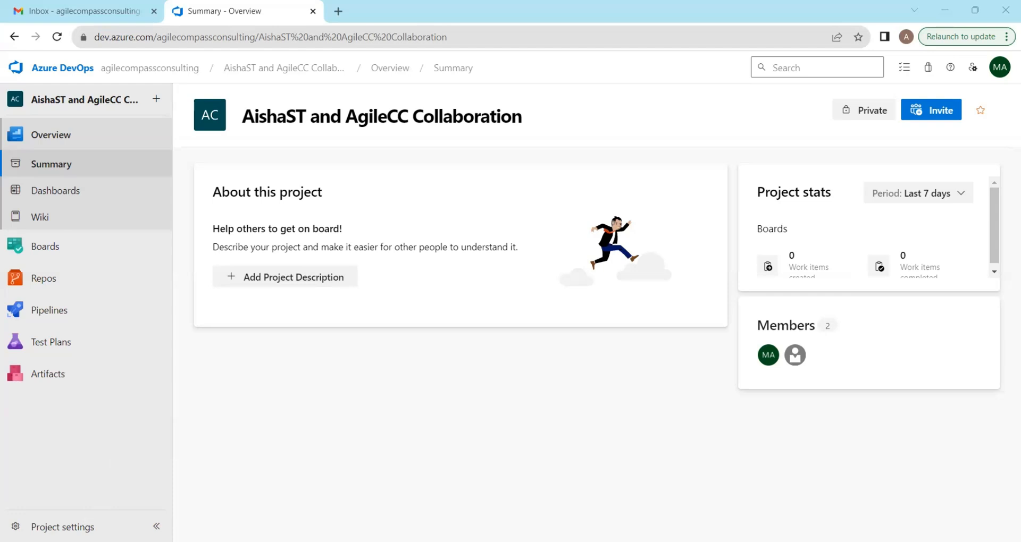
- Create a new project team named Kanban Team, keeping the default administrator, permissions and area path options
click(53, 526)
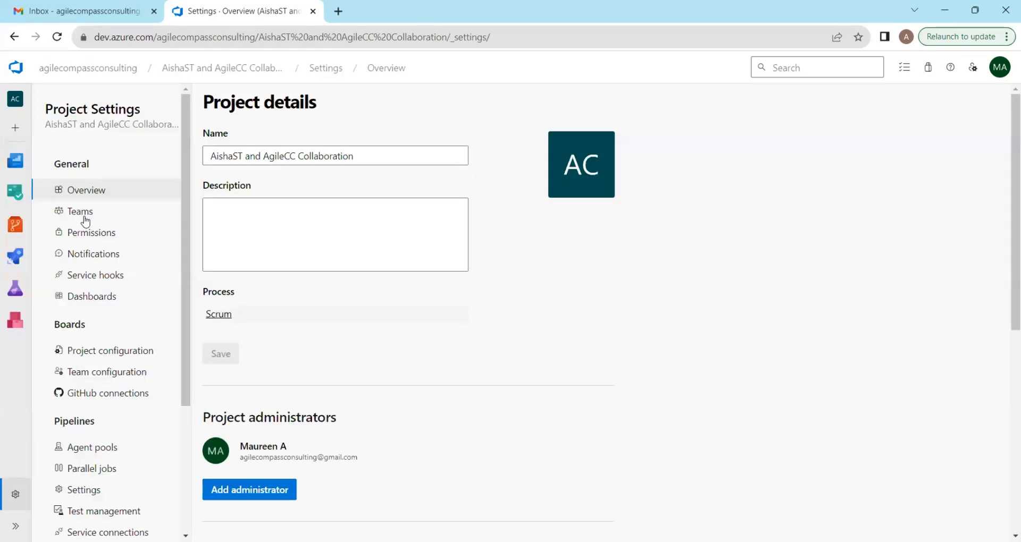
click(85, 221)
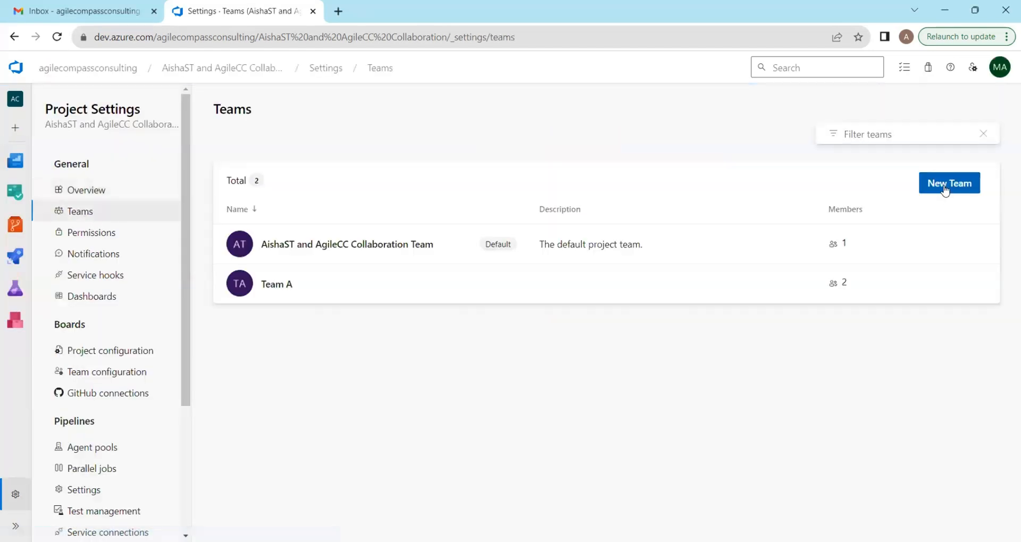
click(945, 183)
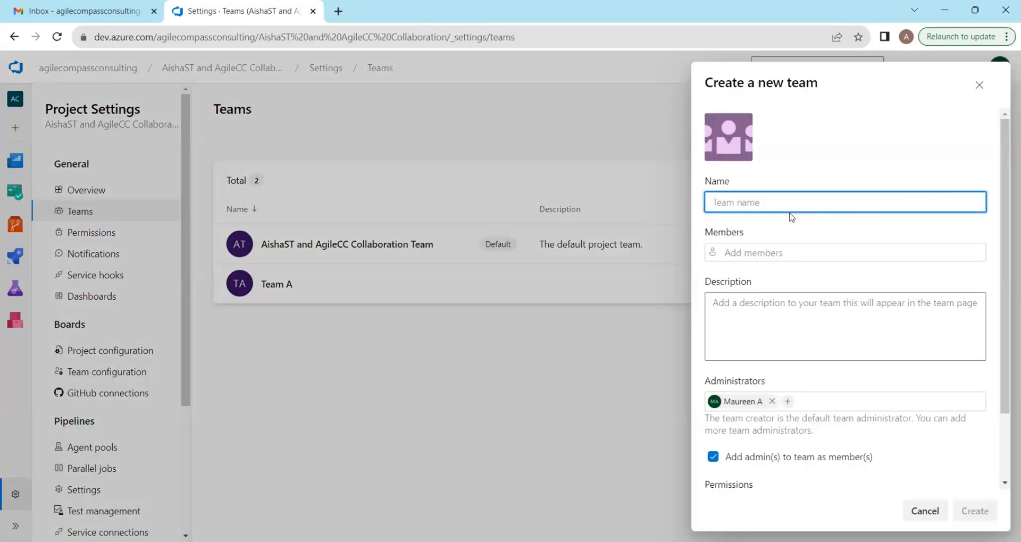
text(Kanban Team)
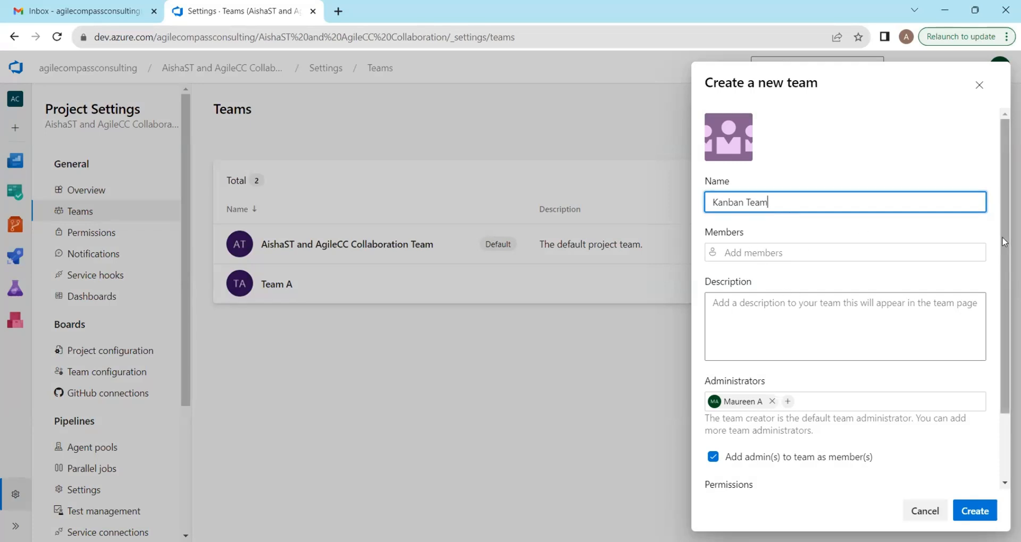
drag(1005, 243, 998, 374)
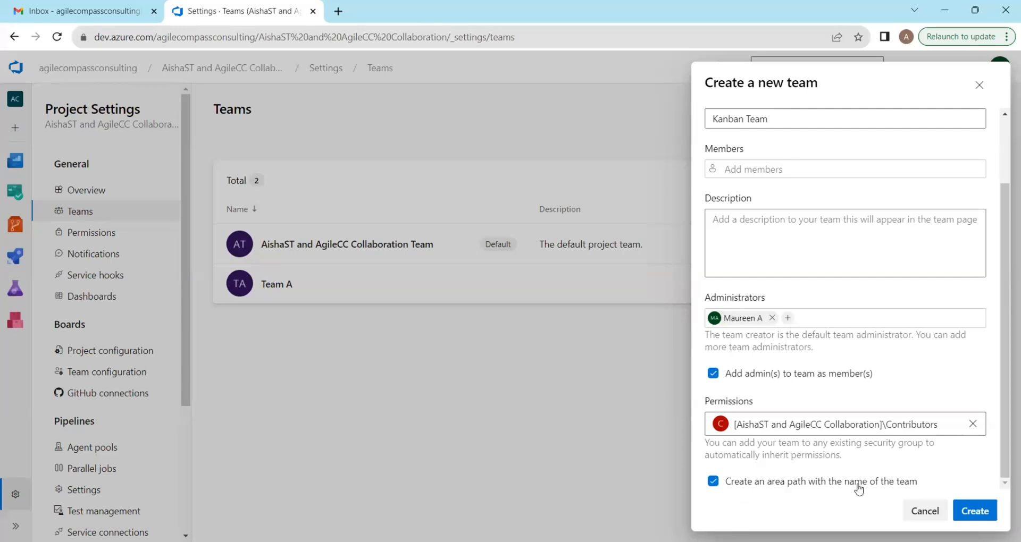
click(980, 512)
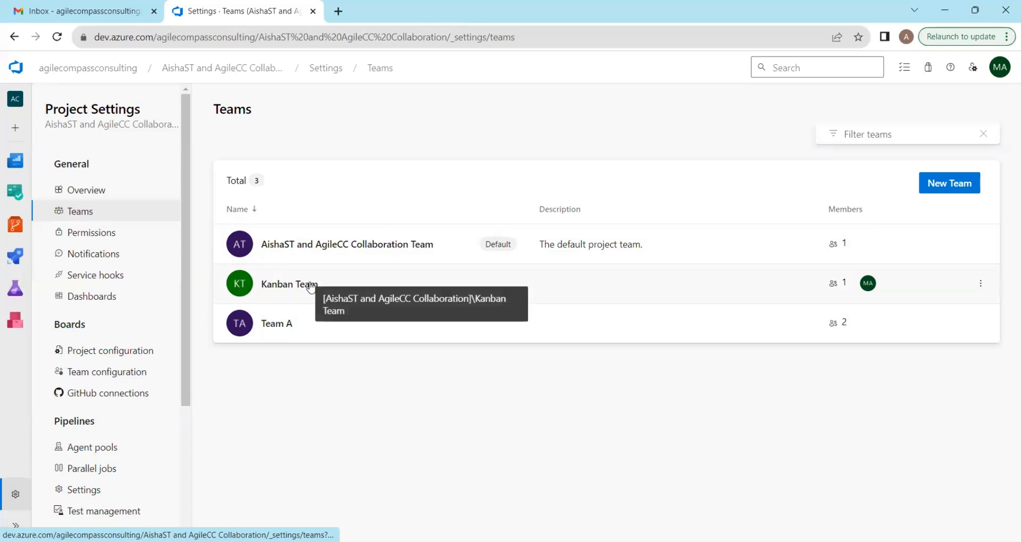
- Open the backlog of the Kanban Team
click(15, 192)
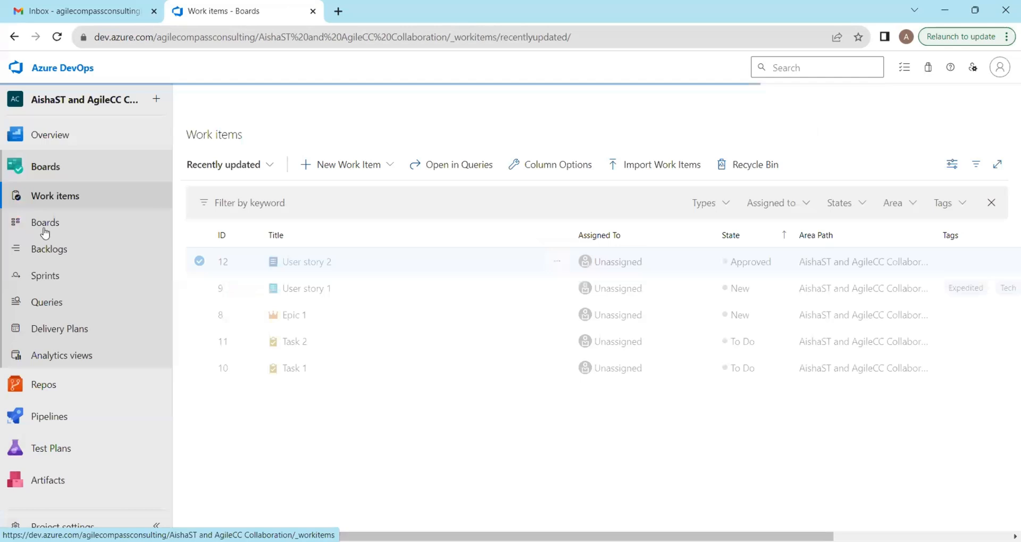
click(47, 254)
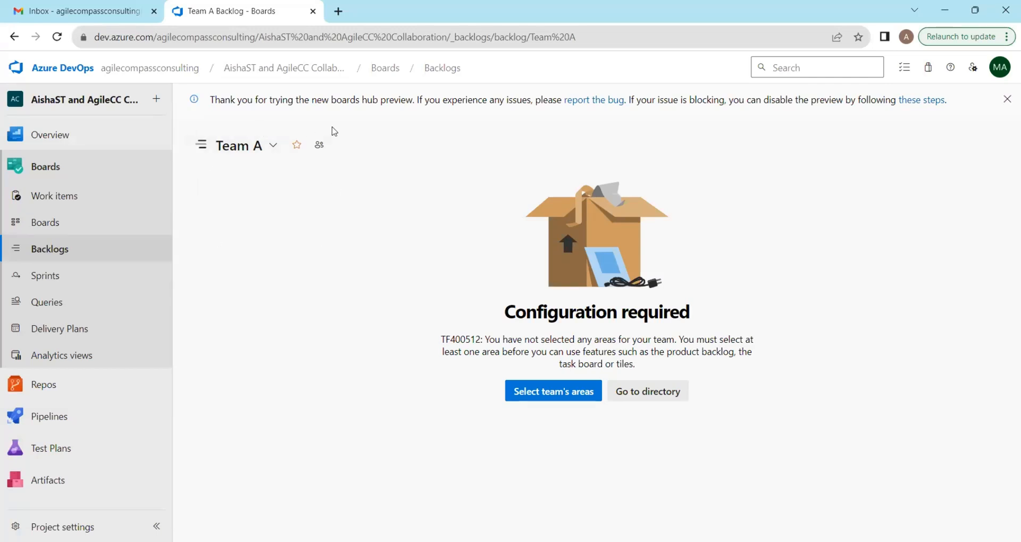
click(271, 149)
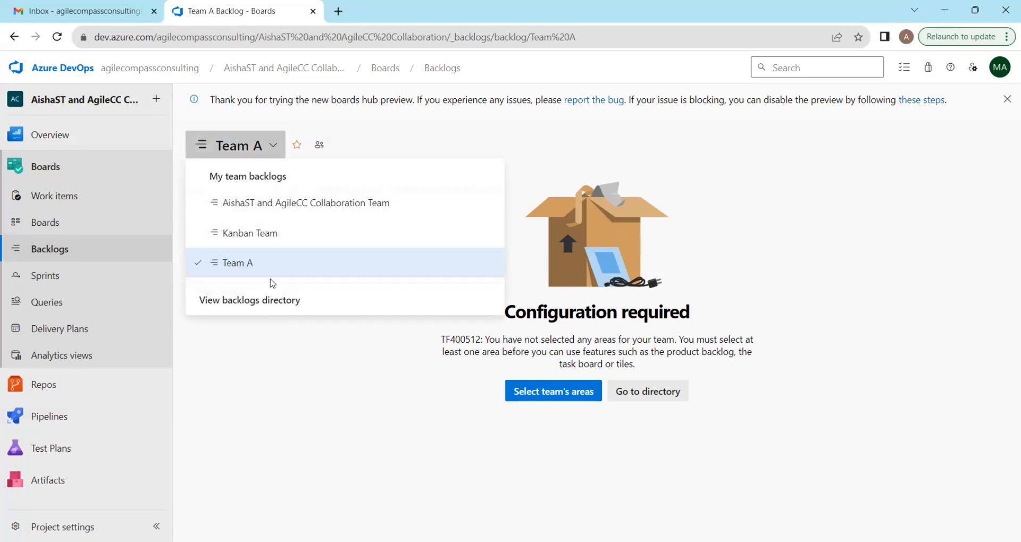
click(244, 237)
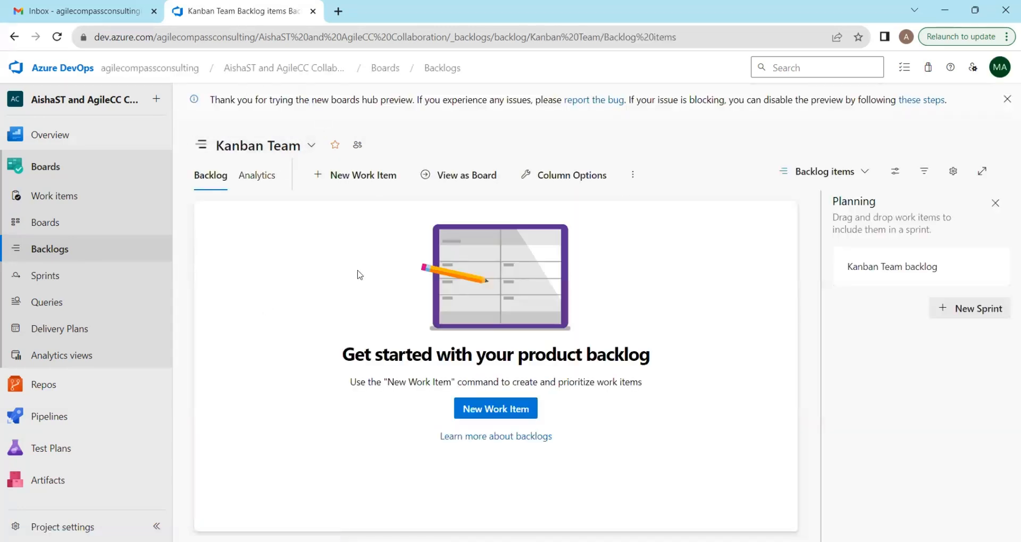
- Add the Kanban Team backlog to the favorites and check its mark in the list of team backlogs
click(312, 146)
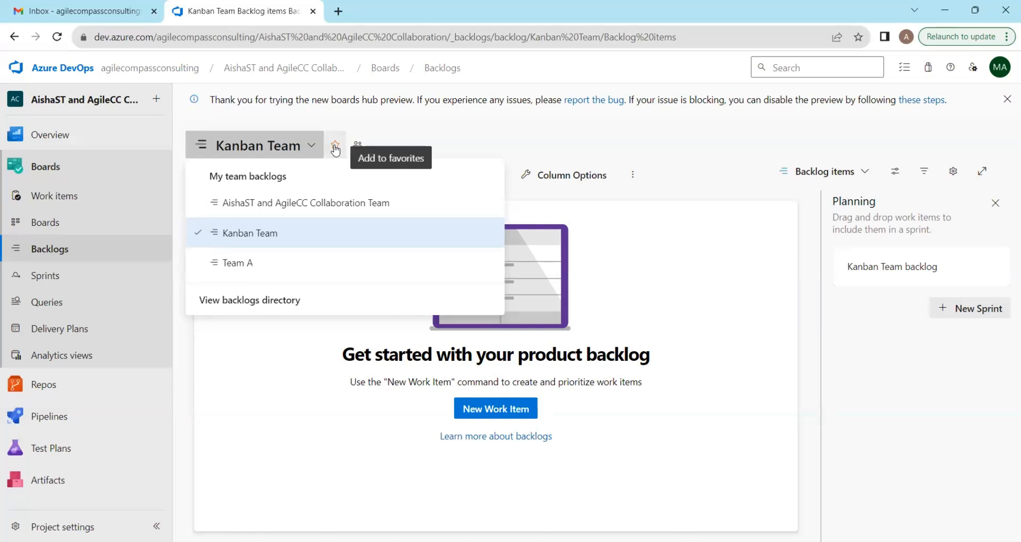
click(335, 147)
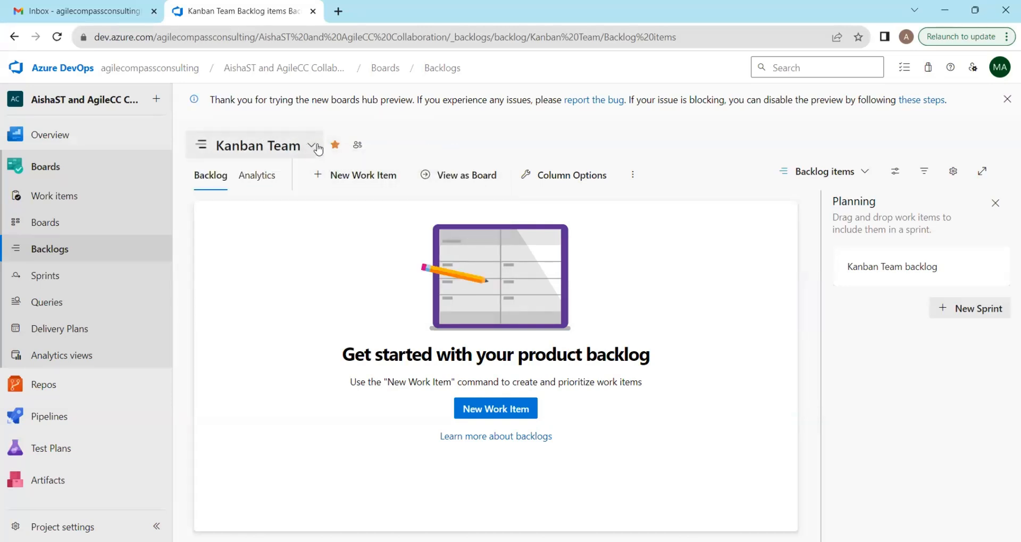
click(312, 148)
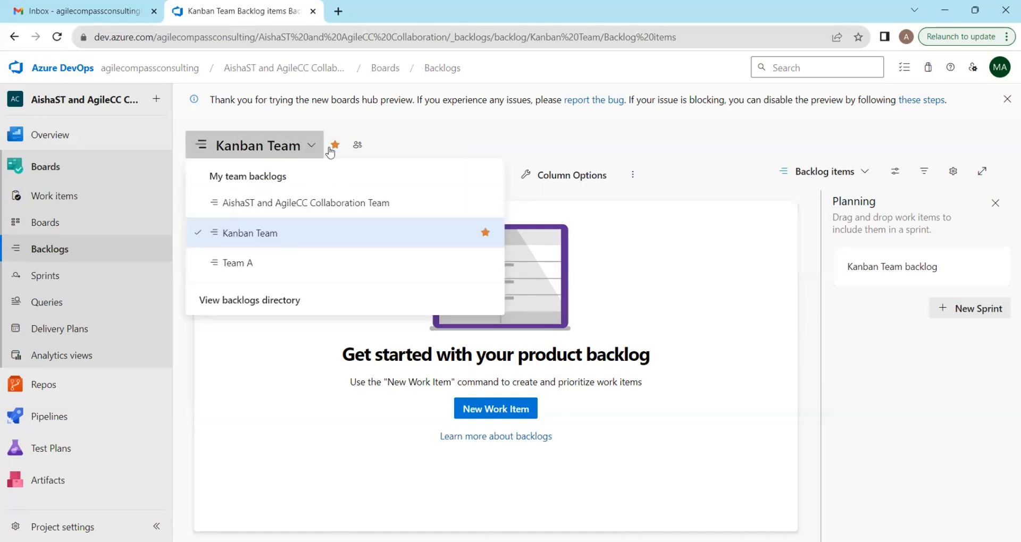
click(311, 150)
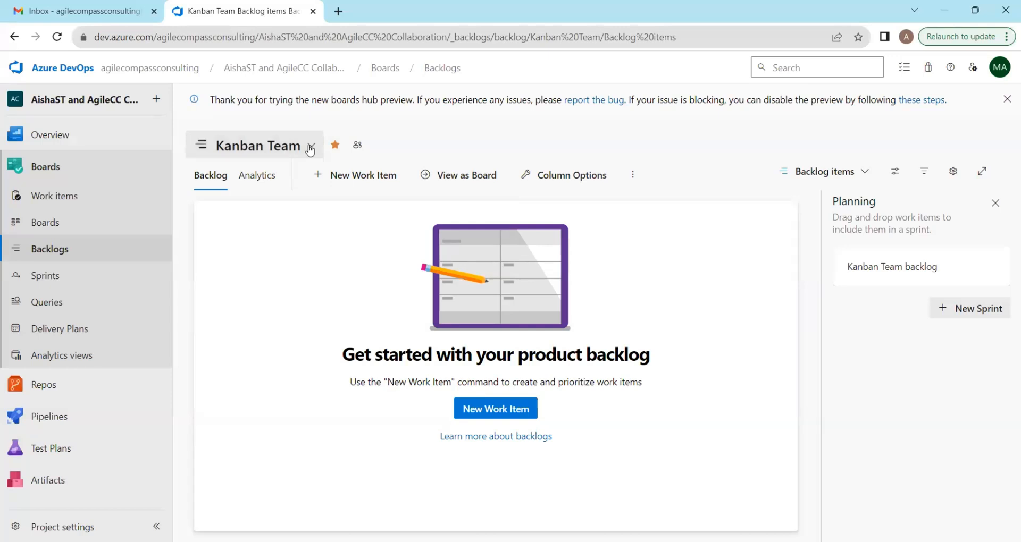
- Add a column named In progress after New in the column settings of the Kanban Team board
click(55, 227)
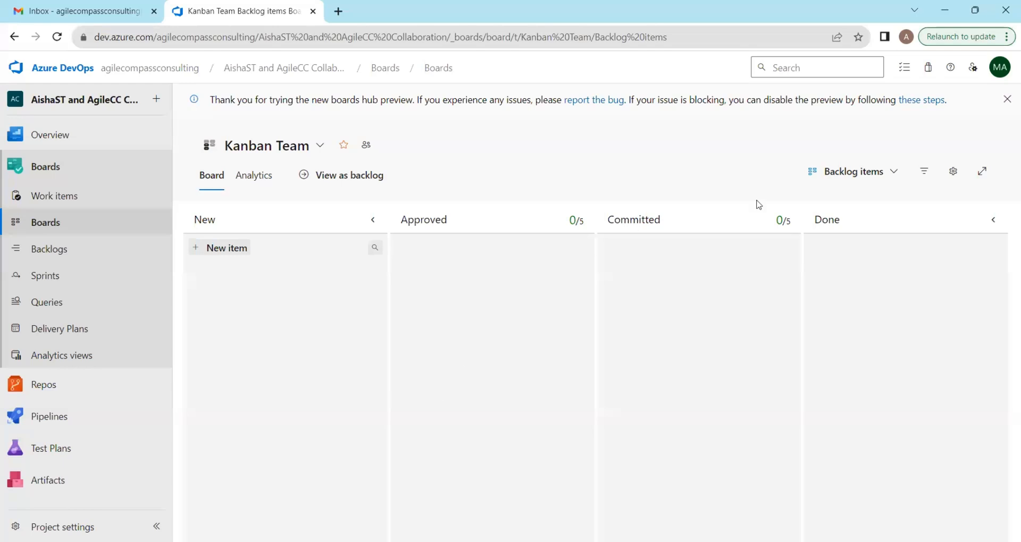
click(953, 175)
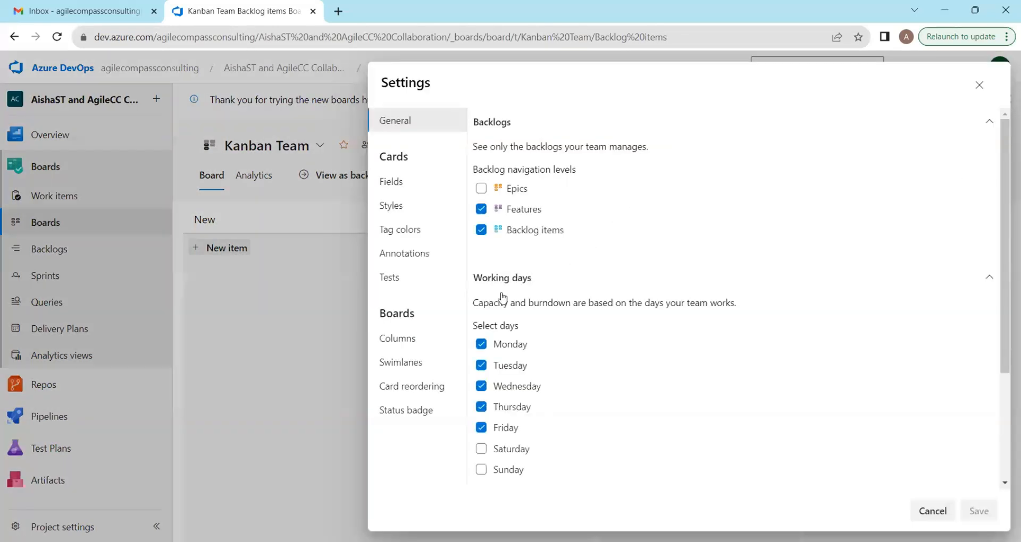
click(399, 344)
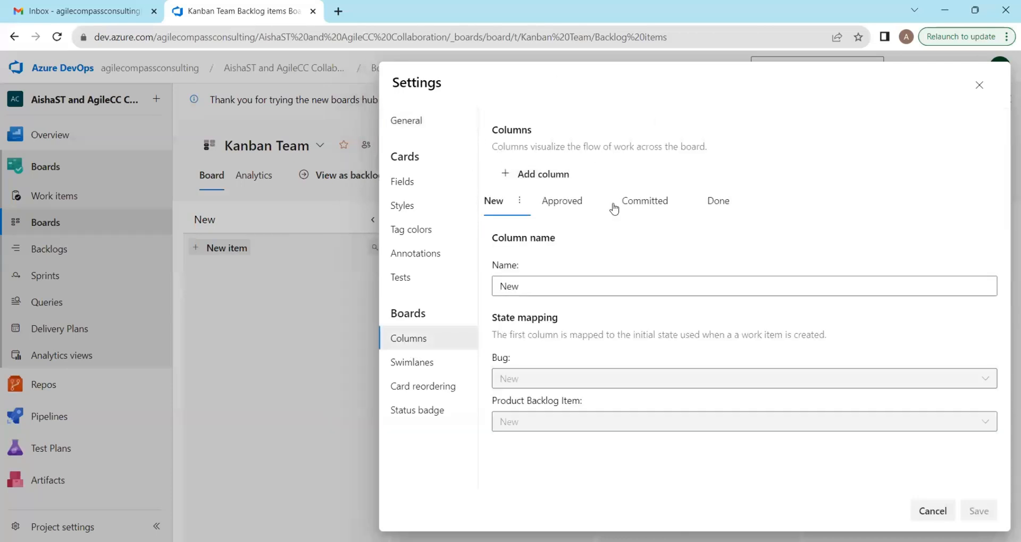
click(542, 177)
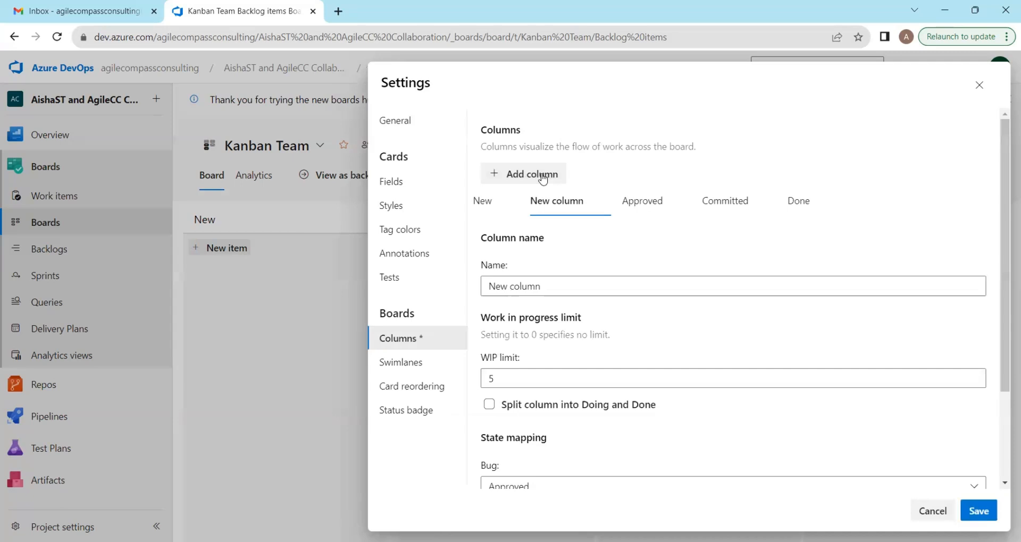
double_click(542, 286)
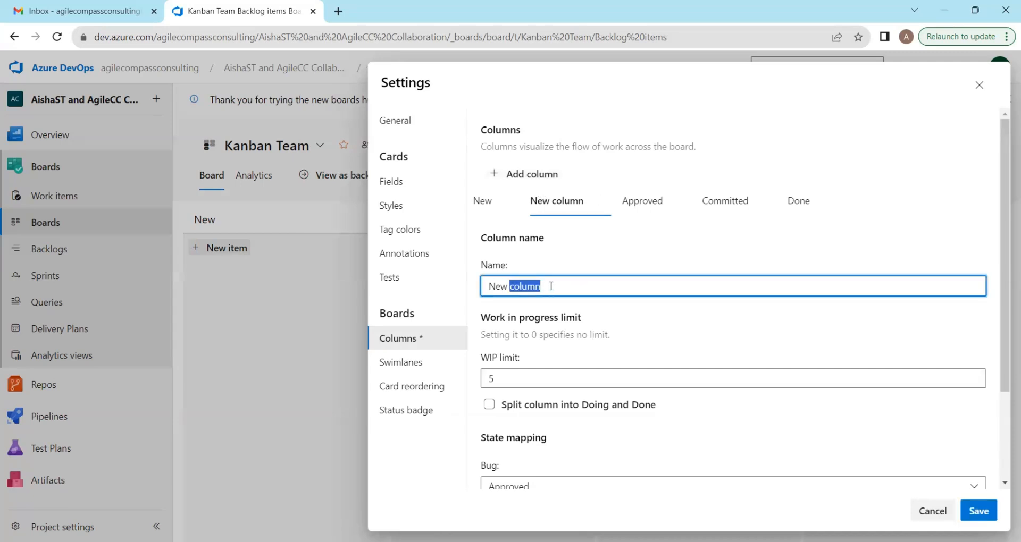
click(521, 288)
drag(547, 287, 478, 290)
text(In progre)
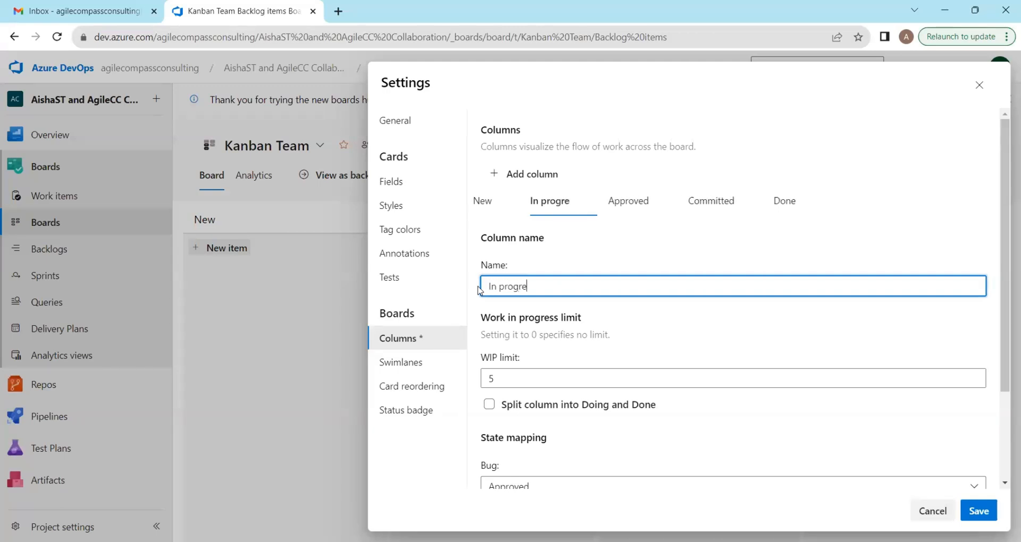
text(ss)
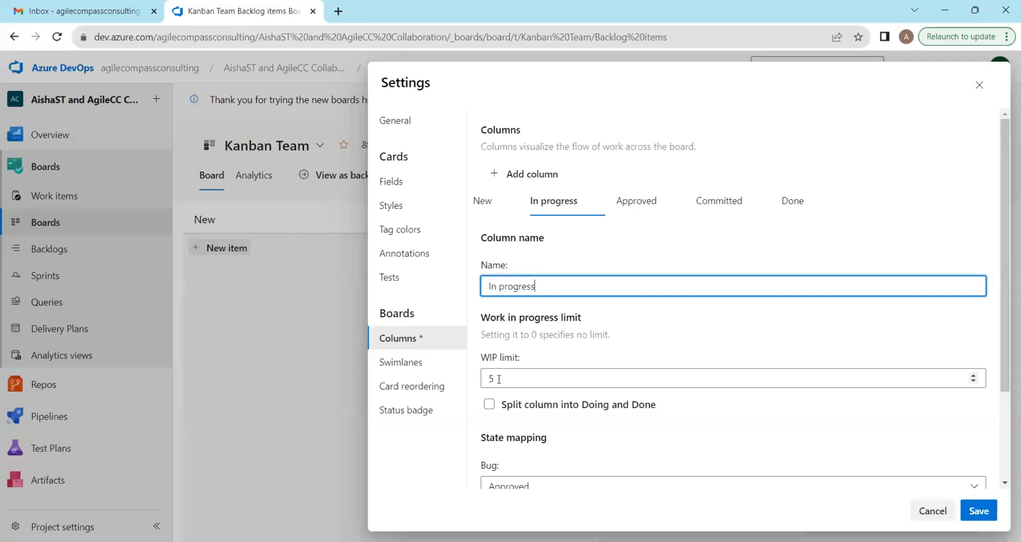
- Review the In progress column's WIP limit, state mapping and definition of done, and save the board settings
click(499, 379)
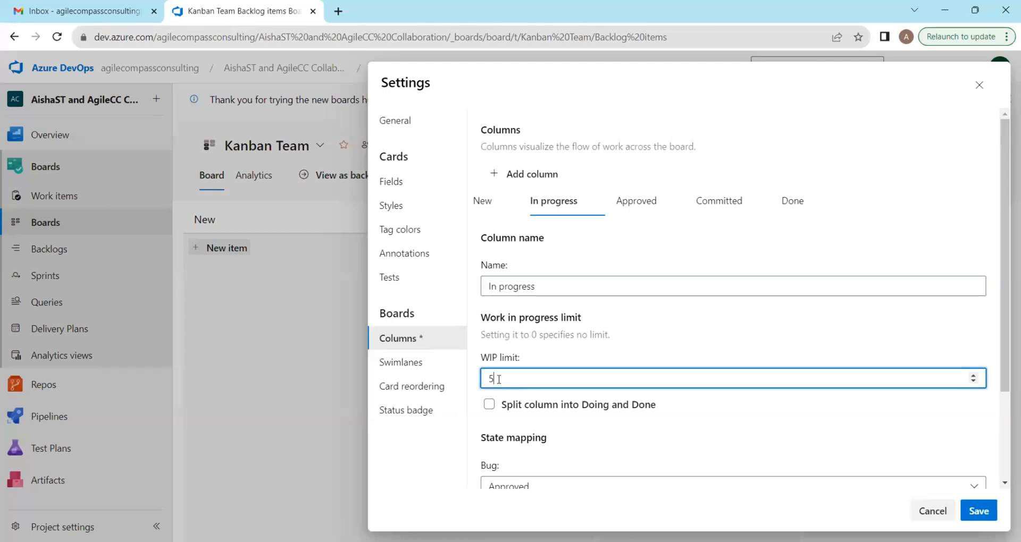
click(1006, 334)
scroll(1006, 334, down, 3)
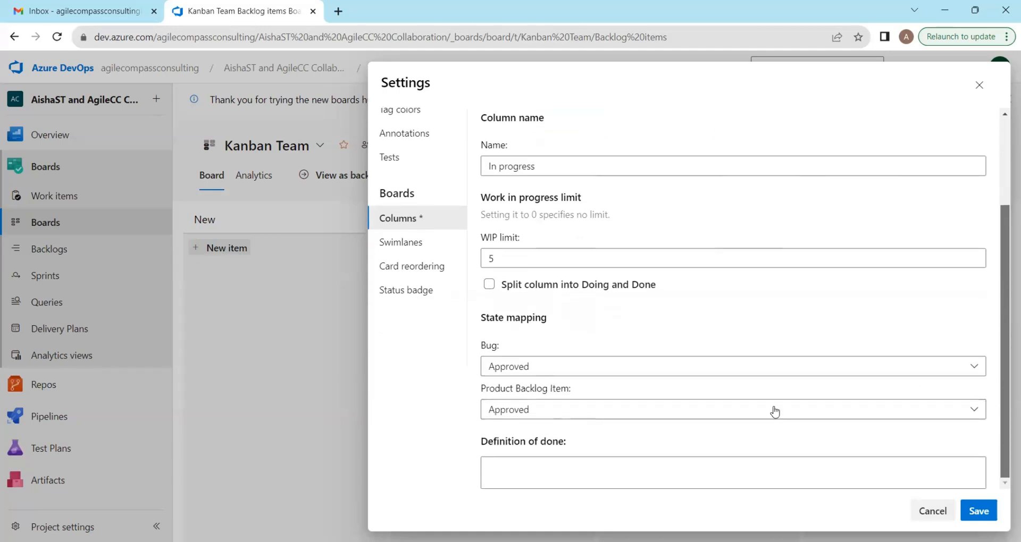
click(550, 475)
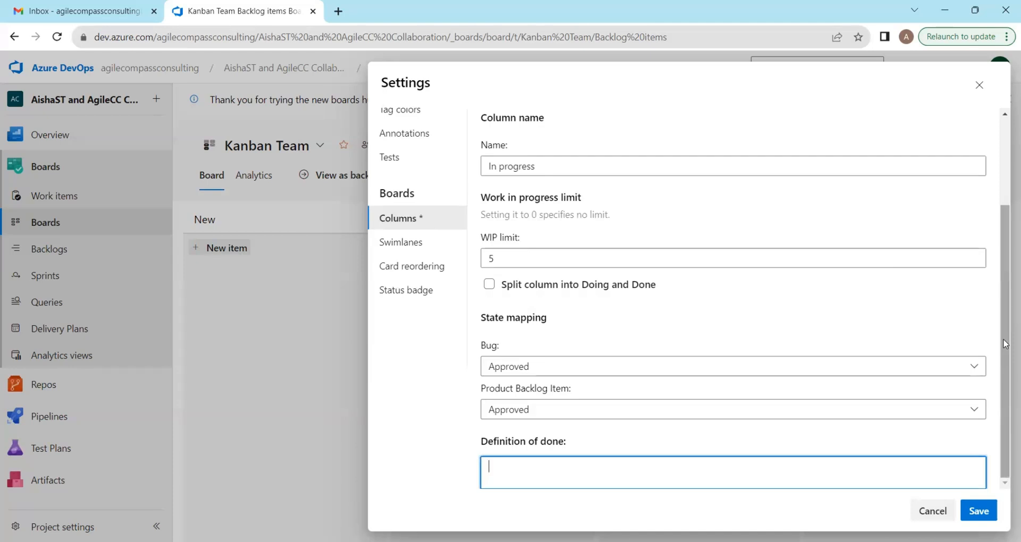
scroll(1005, 343, up, 3)
scroll(1003, 333, down, 1)
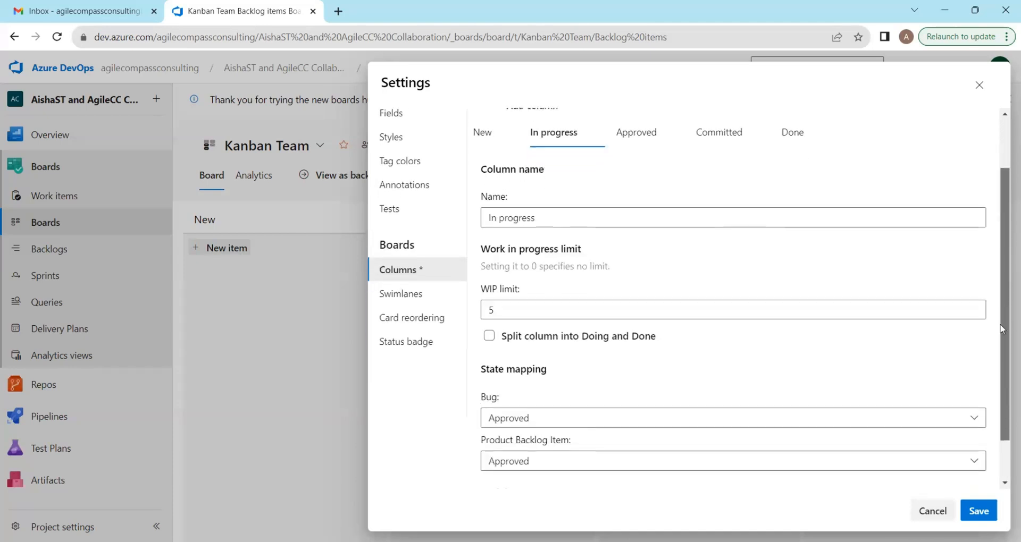
drag(1002, 329, 1005, 363)
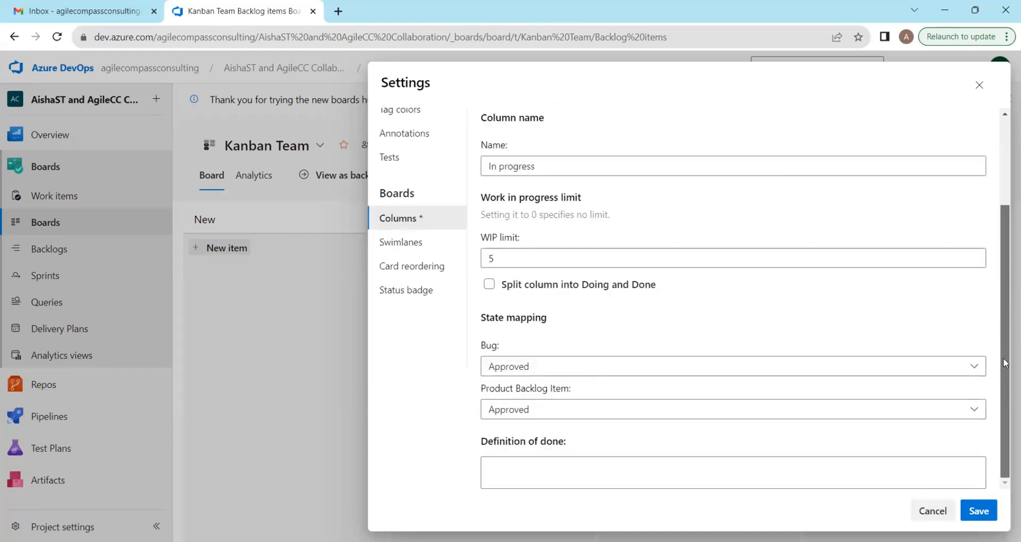
scroll(1005, 327, up, 3)
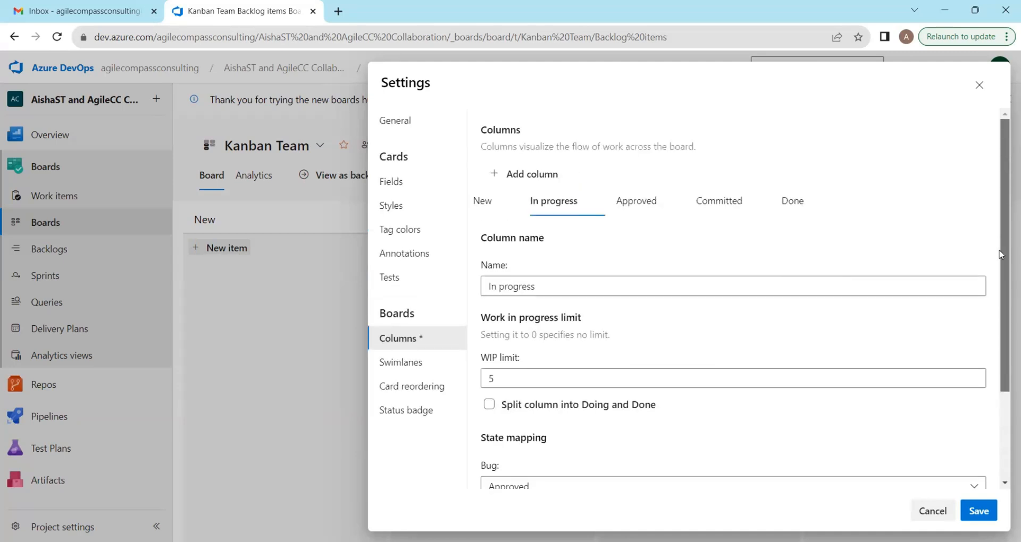
scroll(999, 260, down, 3)
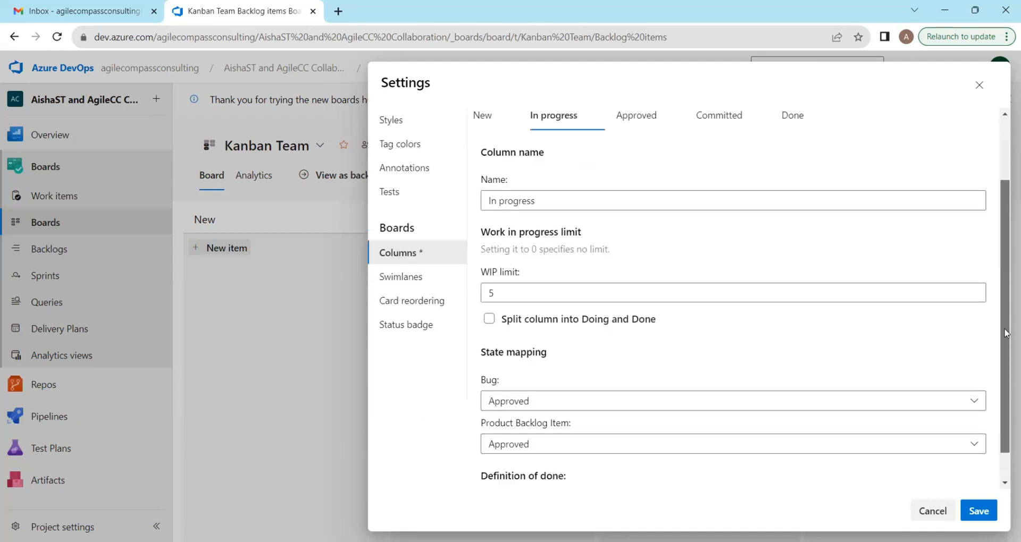
click(979, 512)
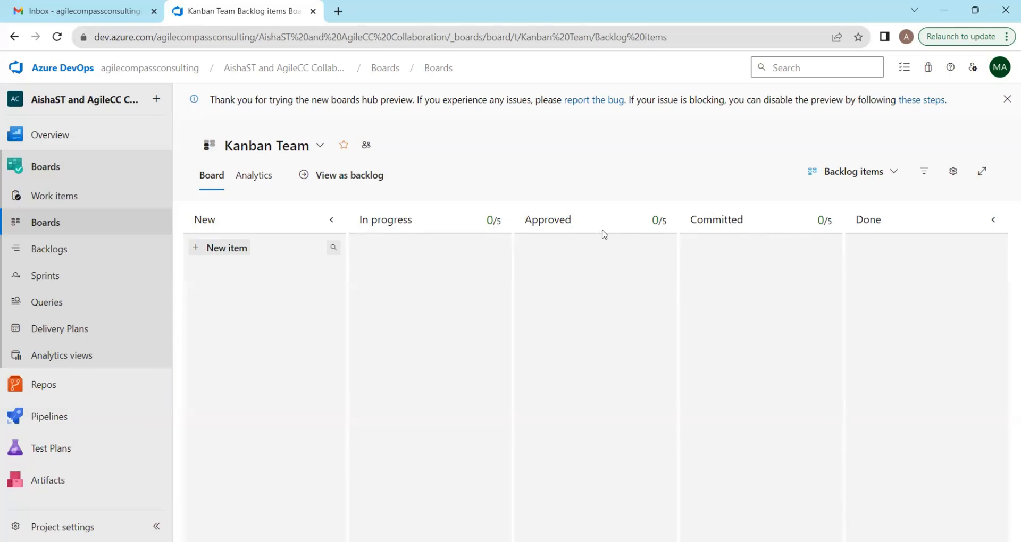
click(953, 174)
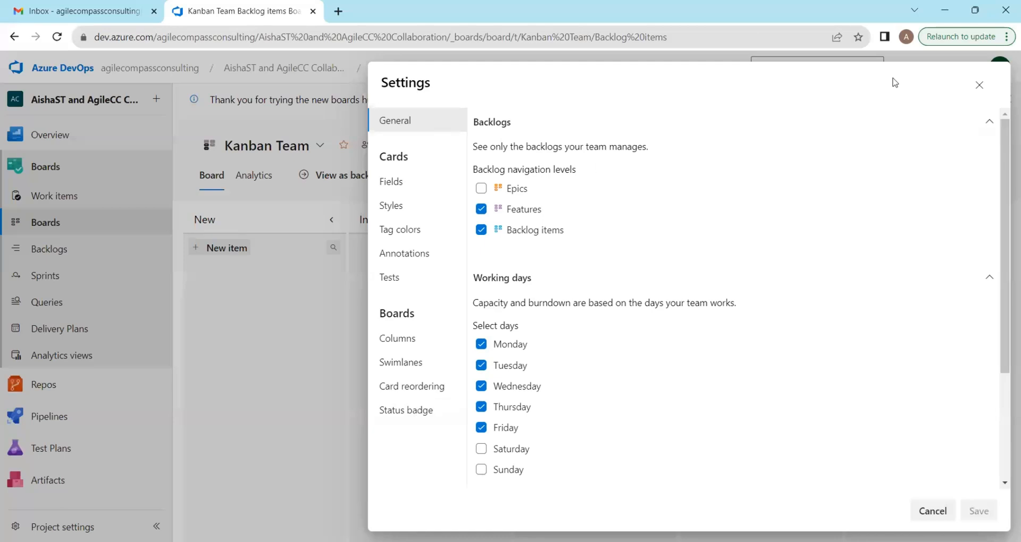
click(978, 86)
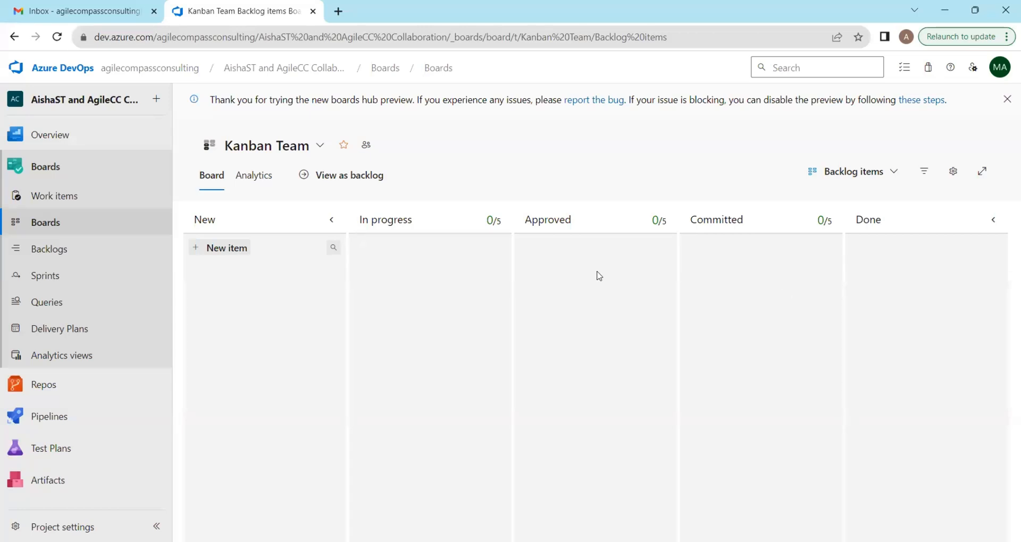
- Add a product backlog item titled "Set States on Work items" to the board's New column
click(221, 250)
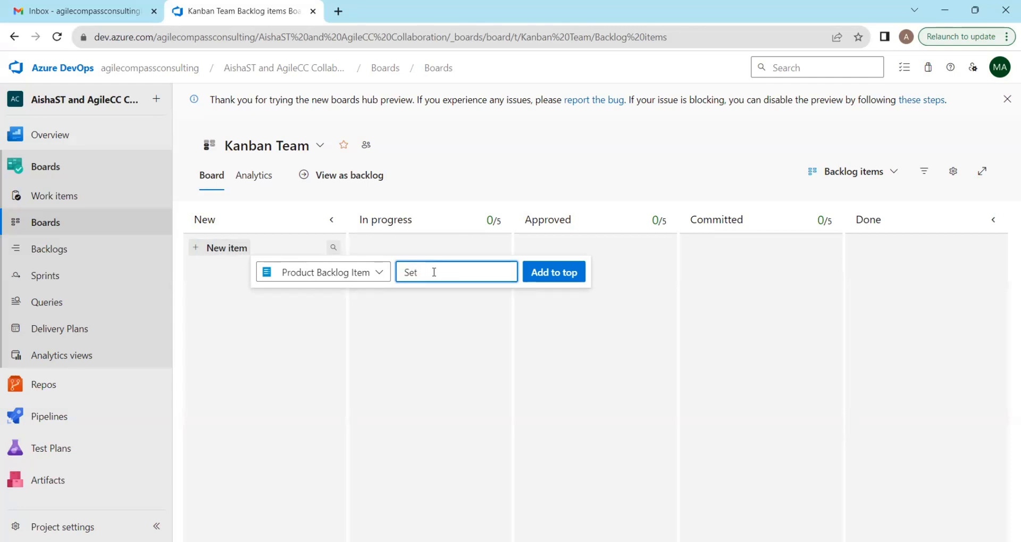
text(Set States on Work items)
key(Return)
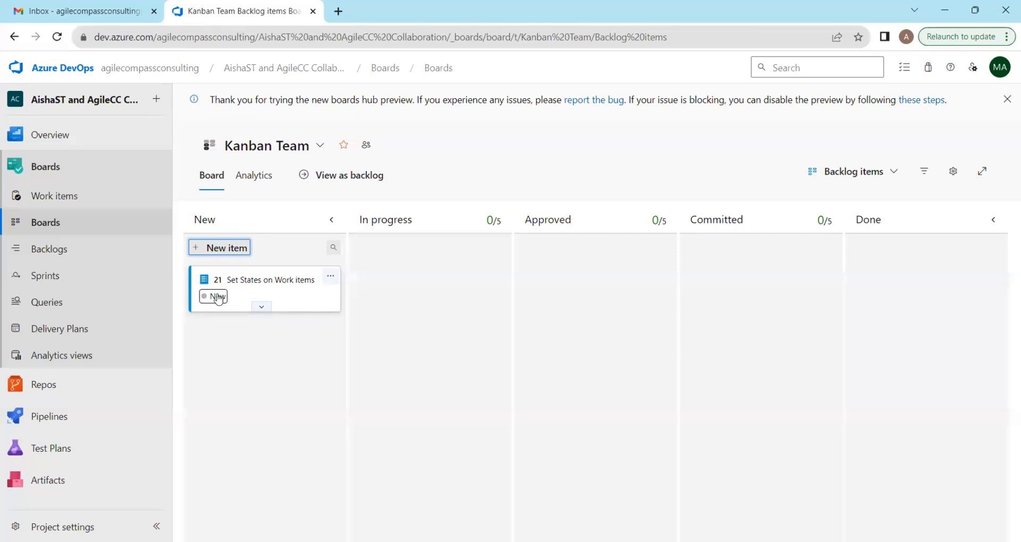
- Open the "Set States on Work items" backlog item, review the available State options, and close it without changes
click(250, 282)
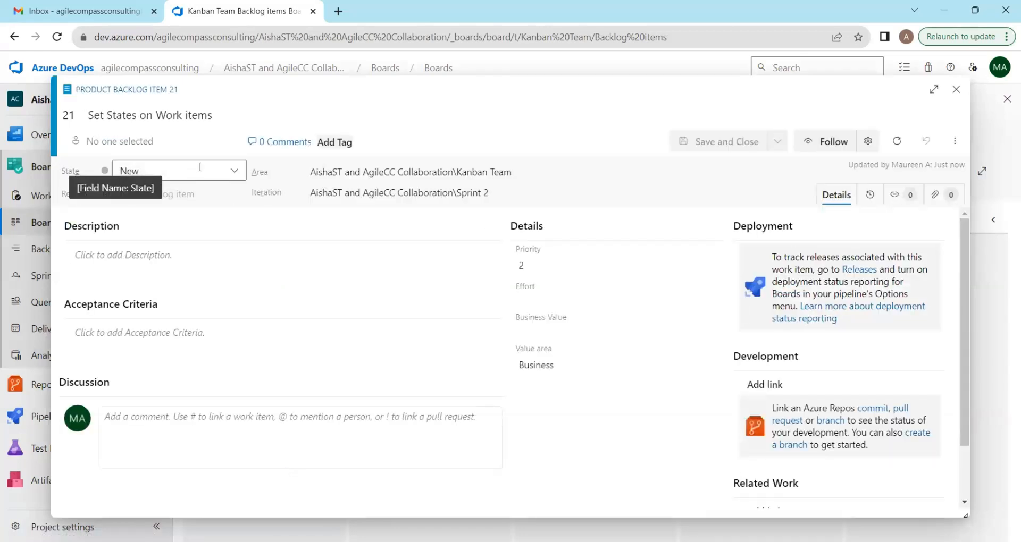
click(234, 171)
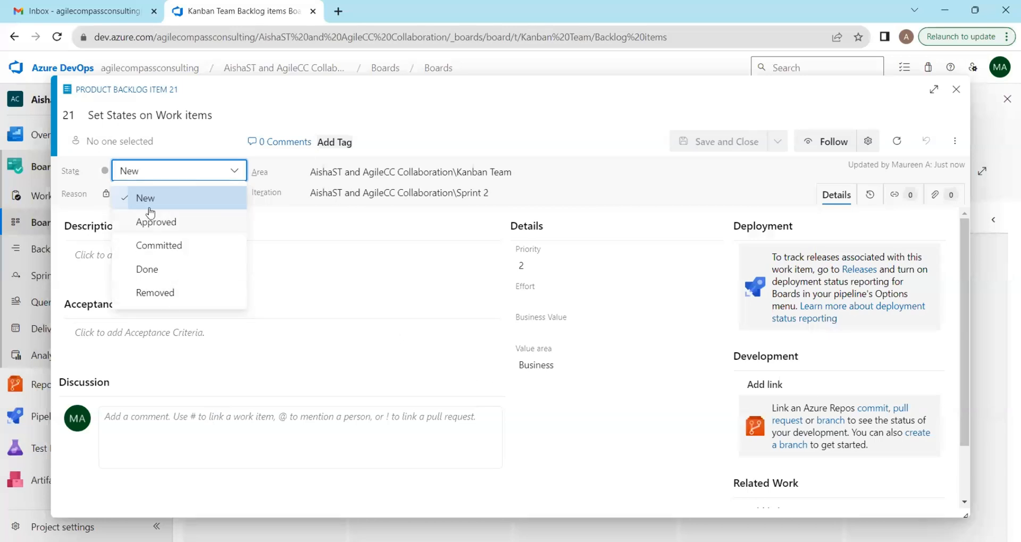
click(232, 172)
click(233, 173)
click(956, 90)
click(956, 90)
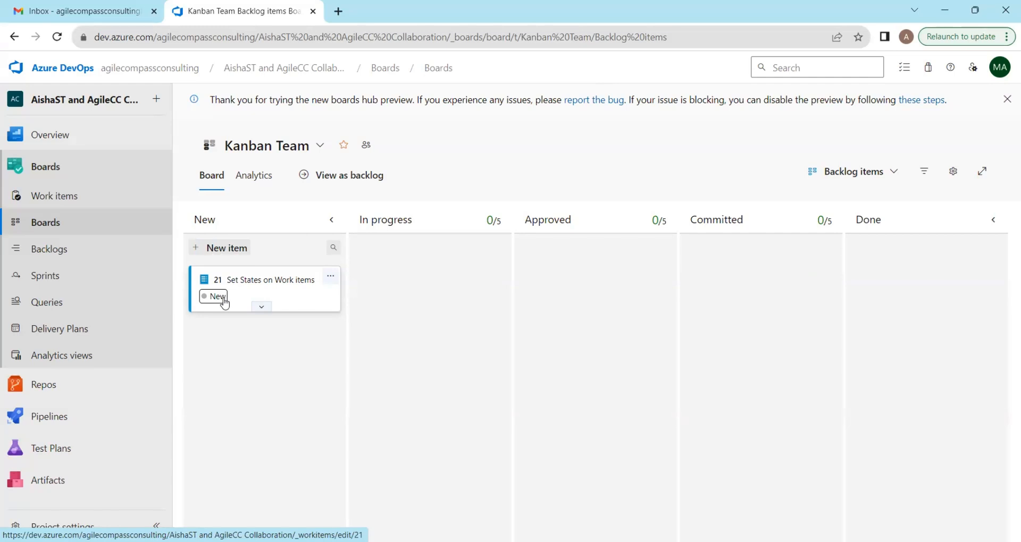
- Set the state of the "Set States on Work items" card in the New column to Approved
click(224, 301)
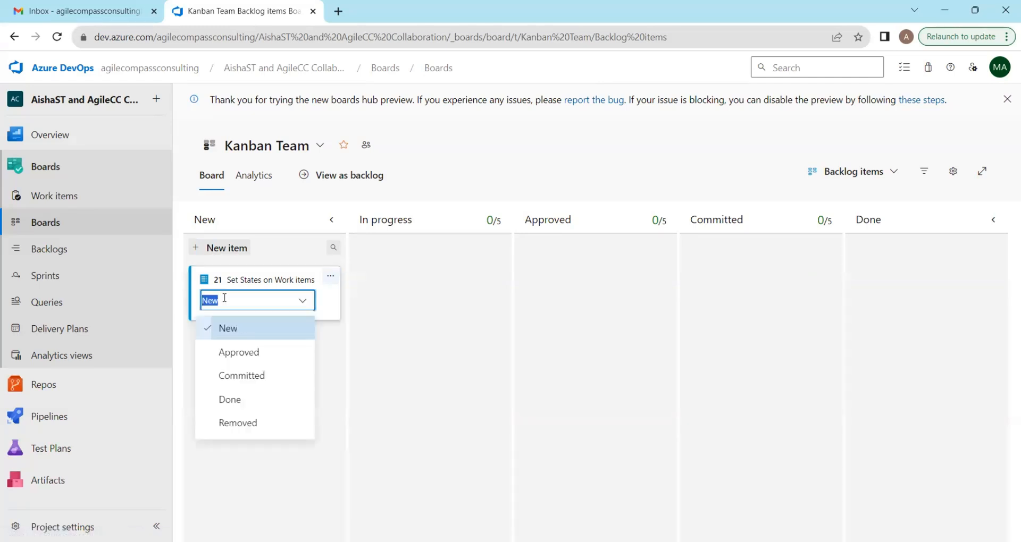
click(236, 355)
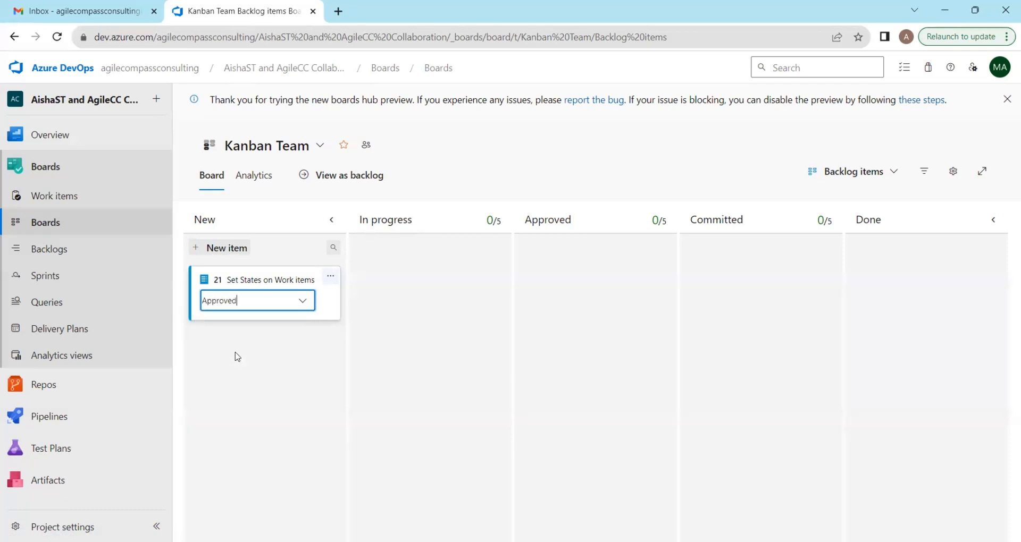
click(274, 350)
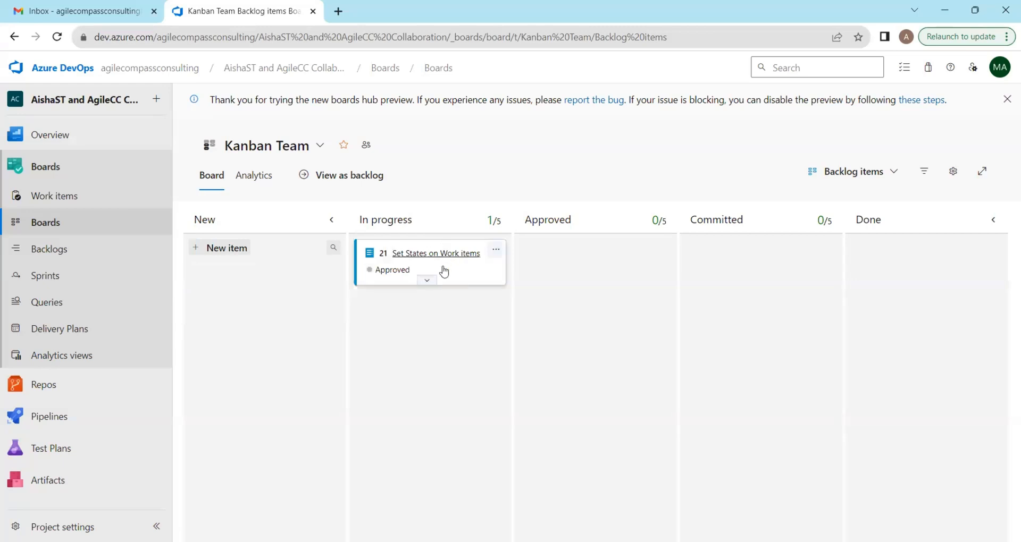
- Set the state of the card in the In progress column to Done and return it to New
click(402, 220)
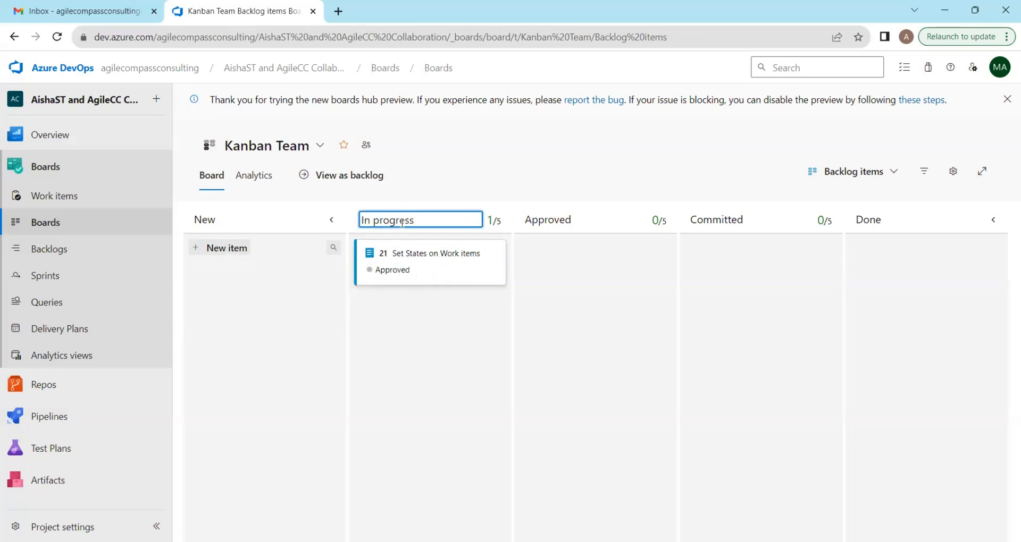
click(420, 269)
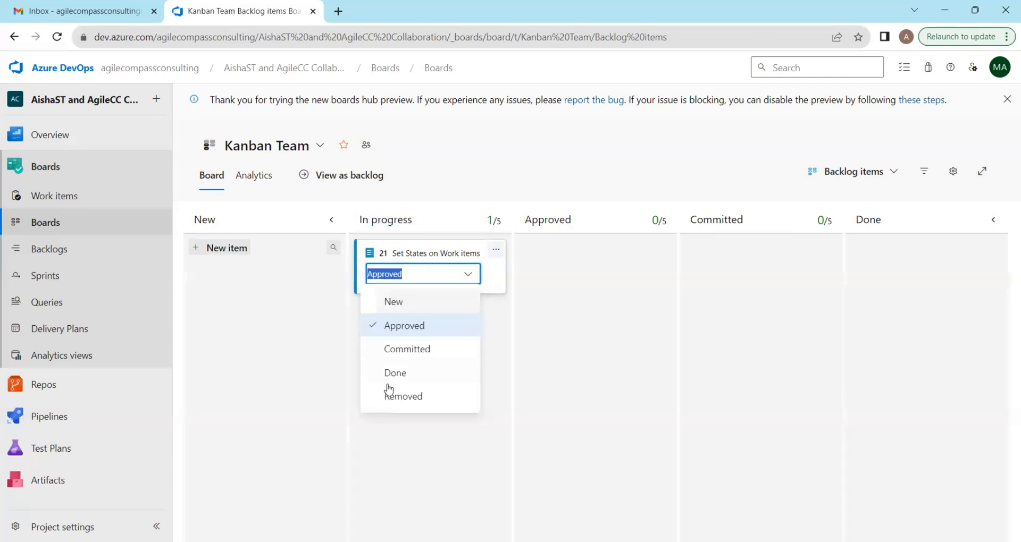
click(396, 373)
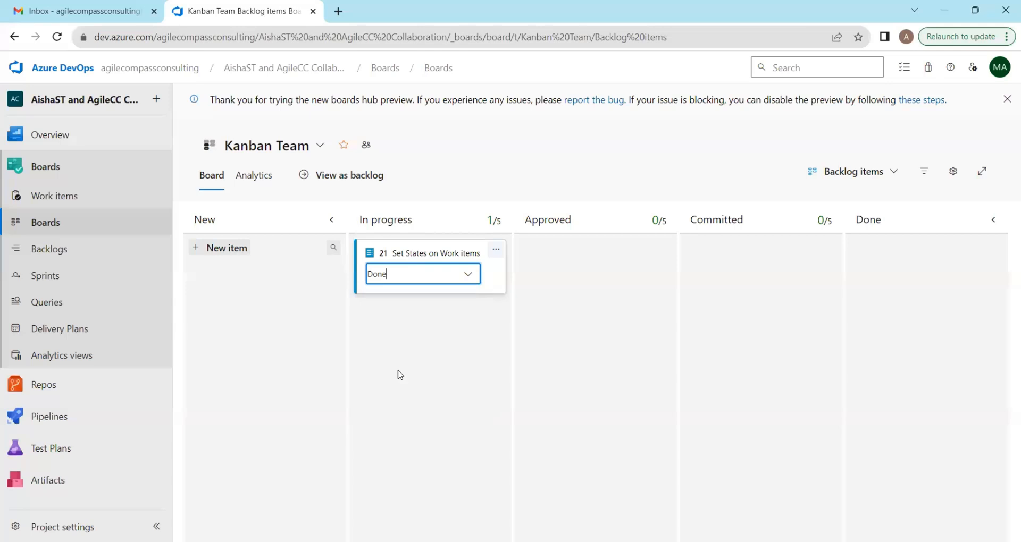
click(422, 343)
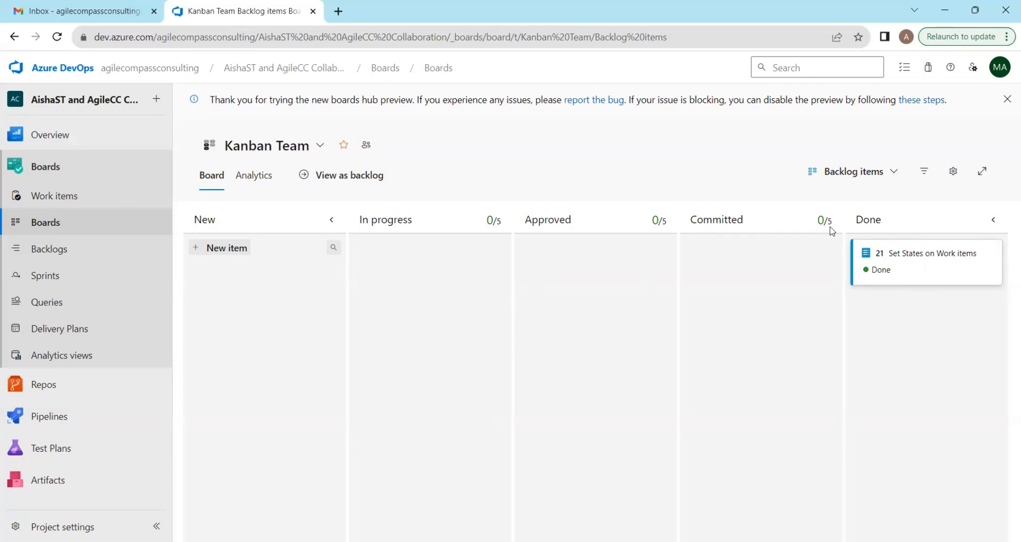
click(882, 271)
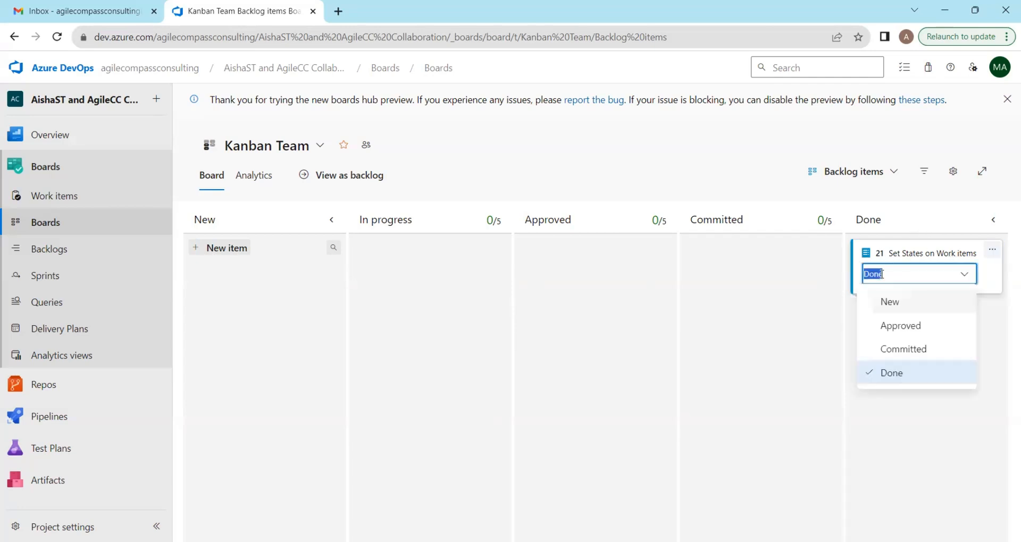
click(909, 303)
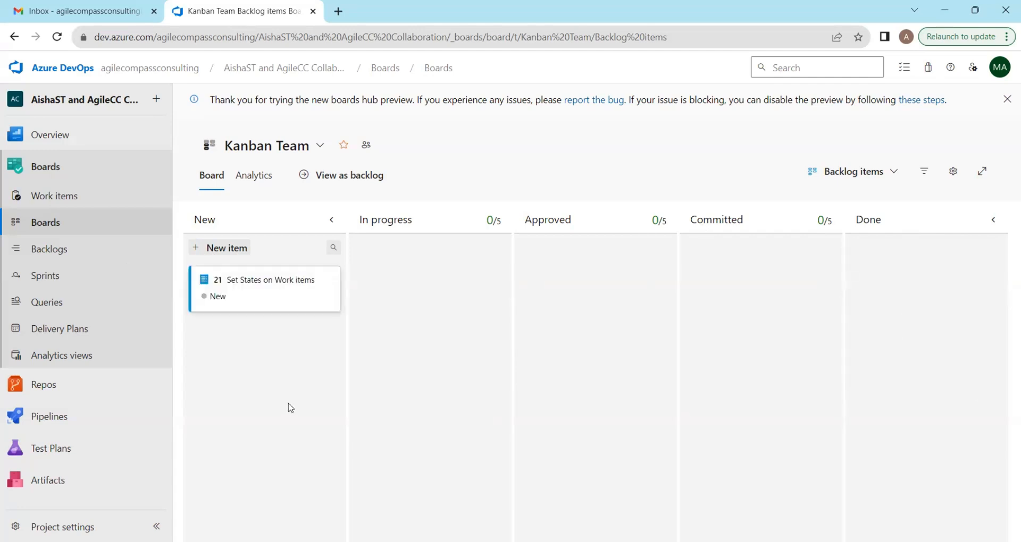
- Move the "Set States on Work items" card from the New column to Committed and back to New
click(291, 301)
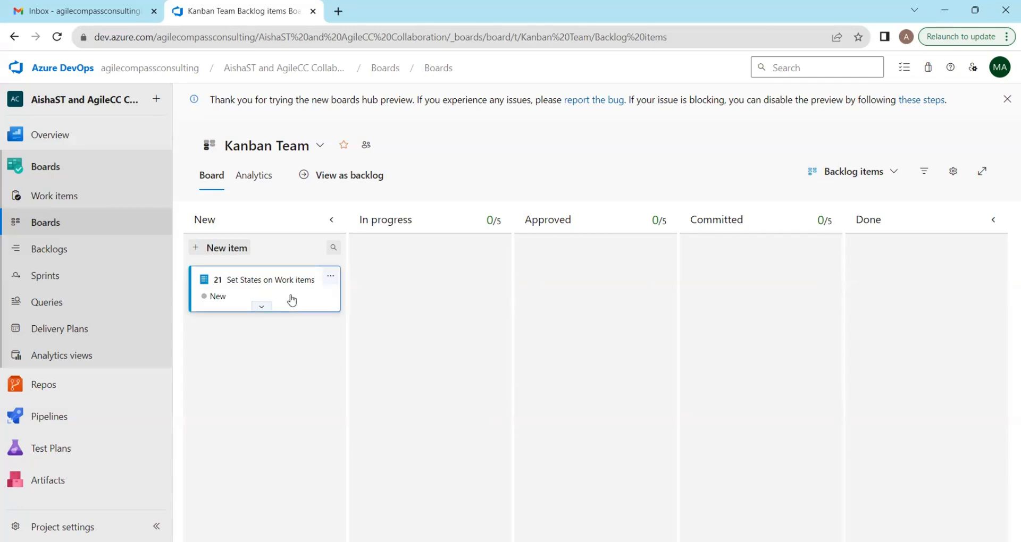
drag(291, 300, 764, 260)
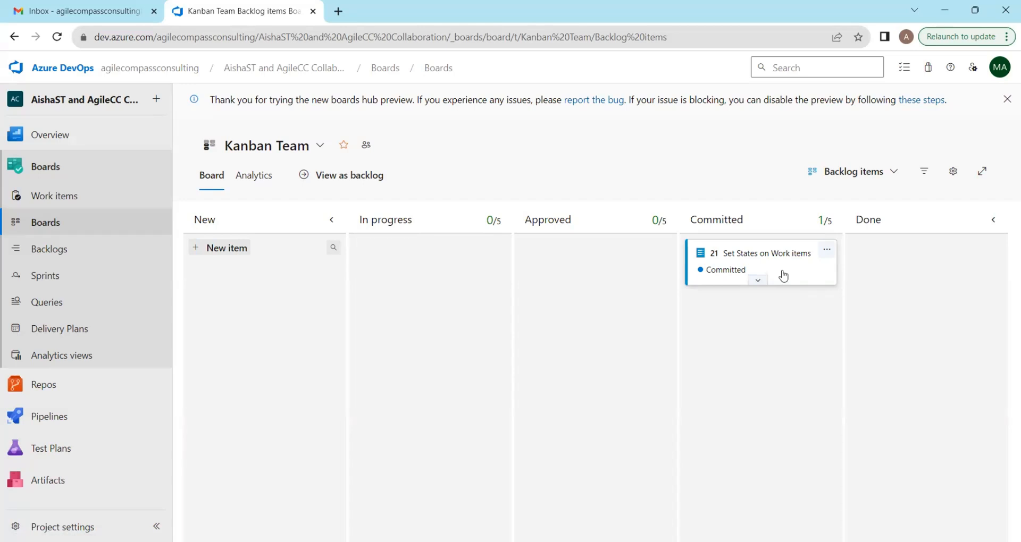
drag(783, 275, 256, 286)
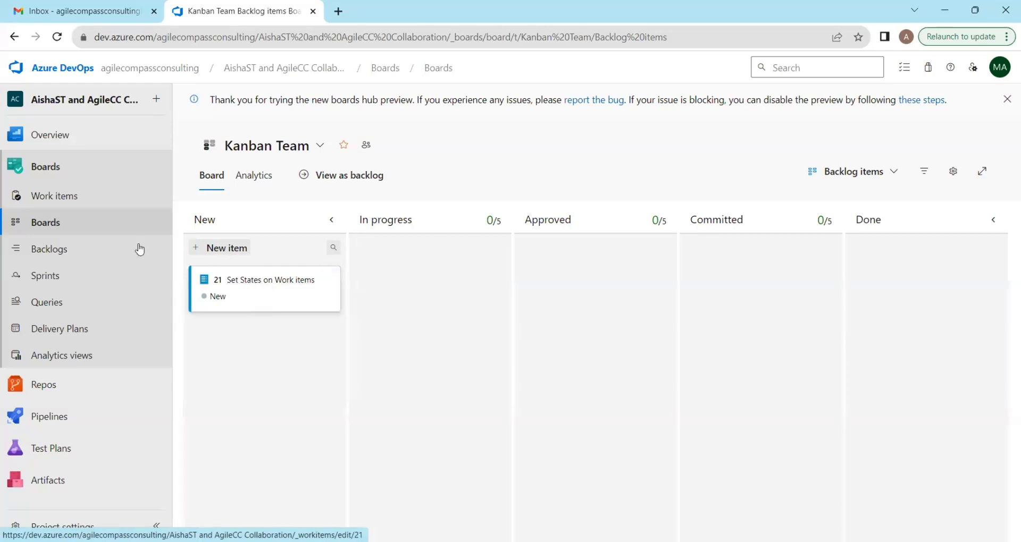
- Open the Kanban Team backlog, view its Features level, and return to the Backlog items level
click(52, 256)
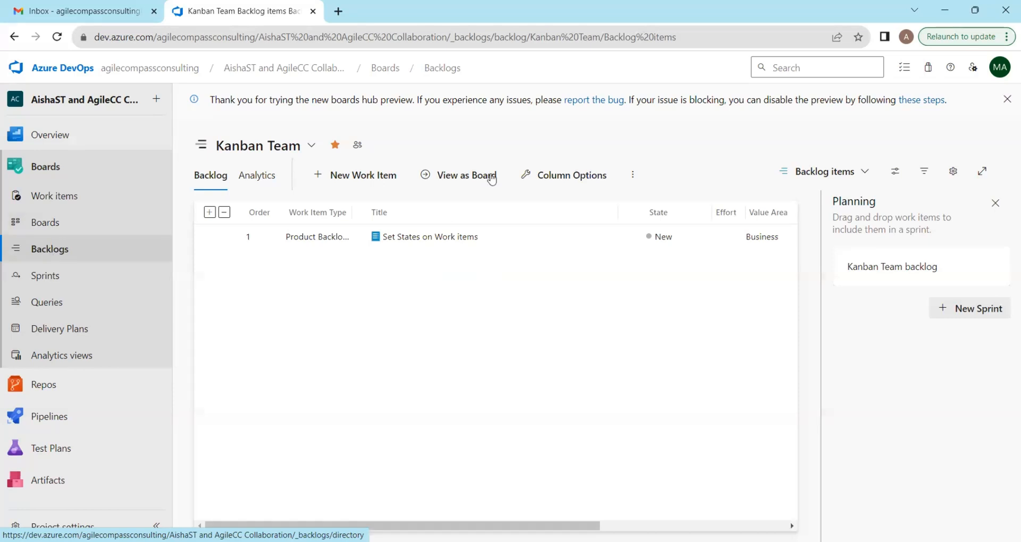
click(864, 172)
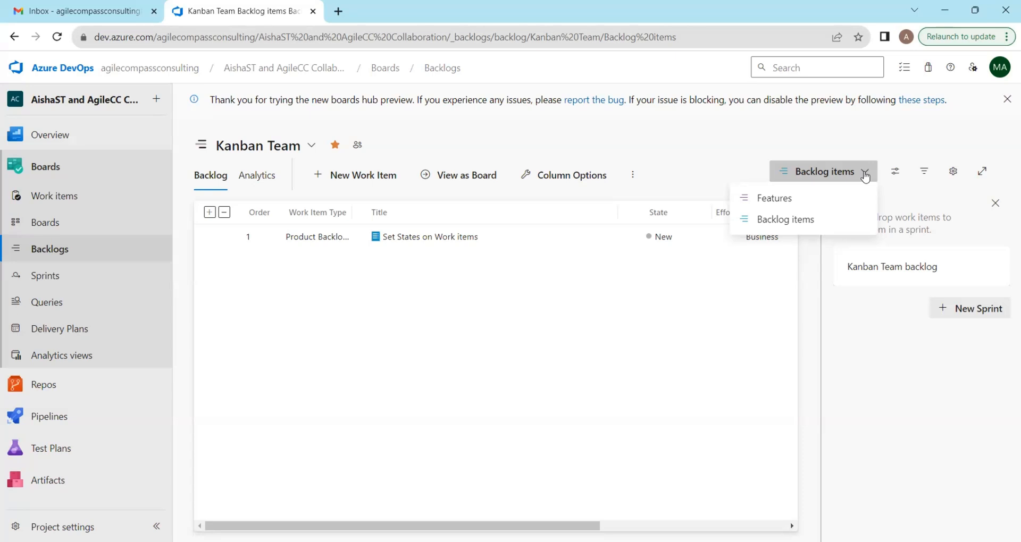
click(773, 202)
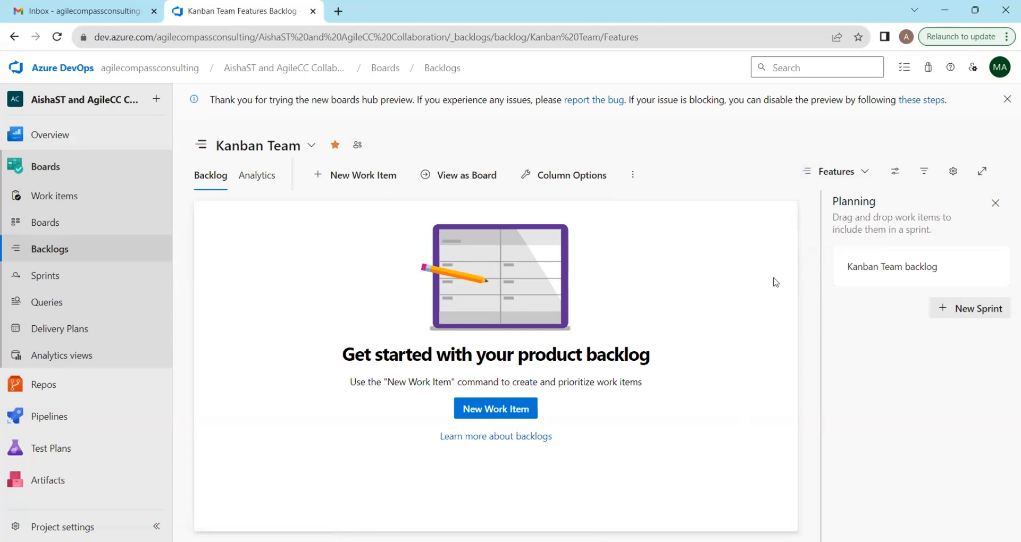
click(861, 175)
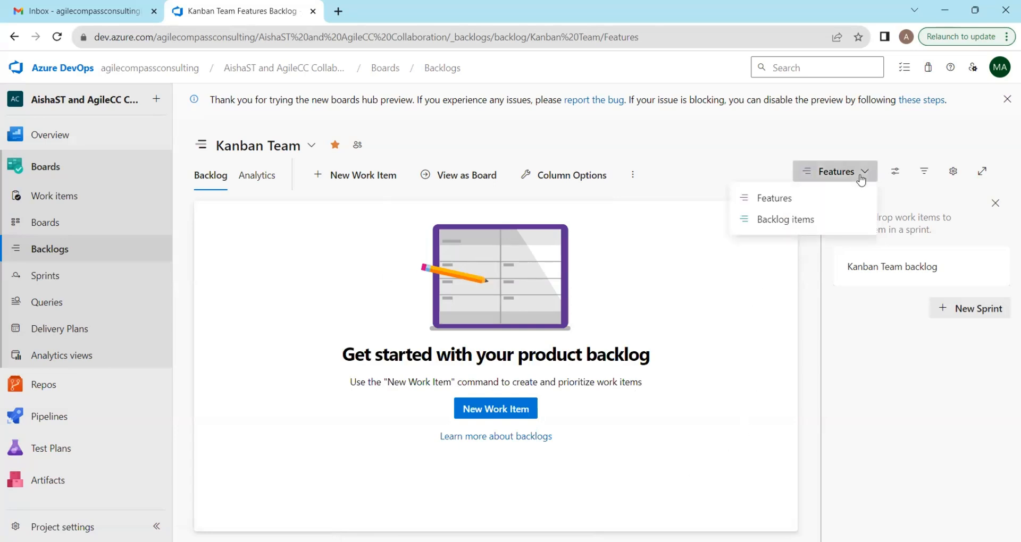
click(783, 221)
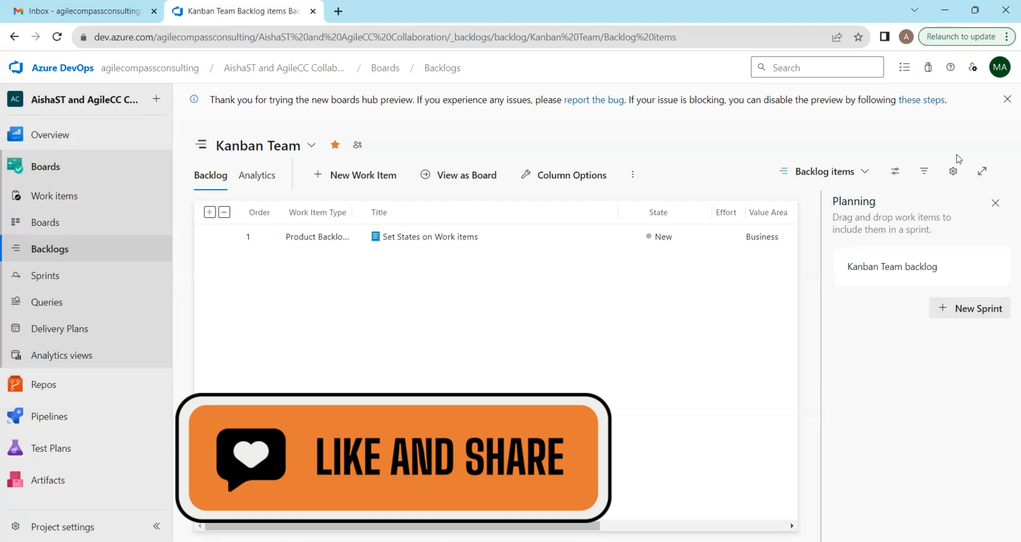
- Show the backlog's filter options, filter by the Task work item type, and remove that filter
click(924, 178)
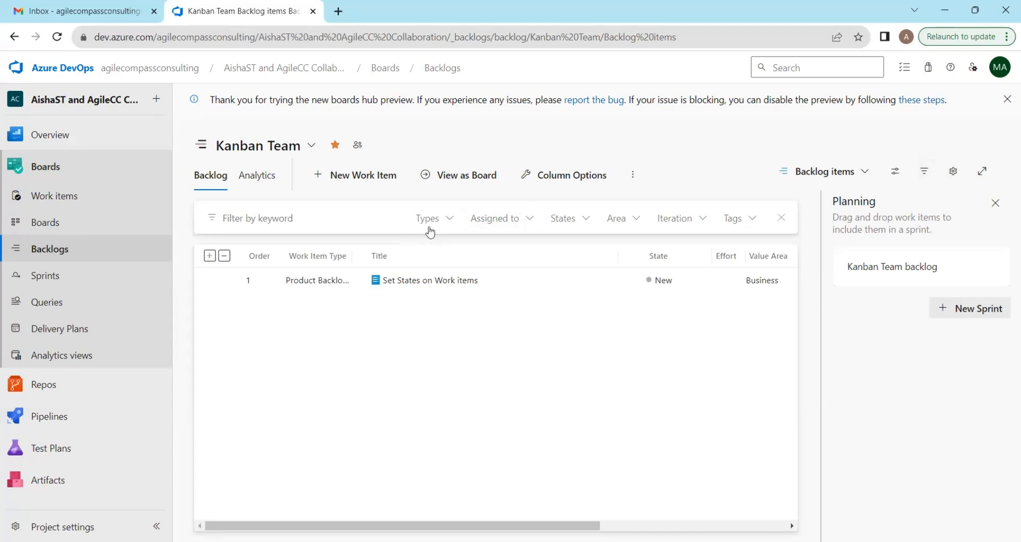
click(457, 222)
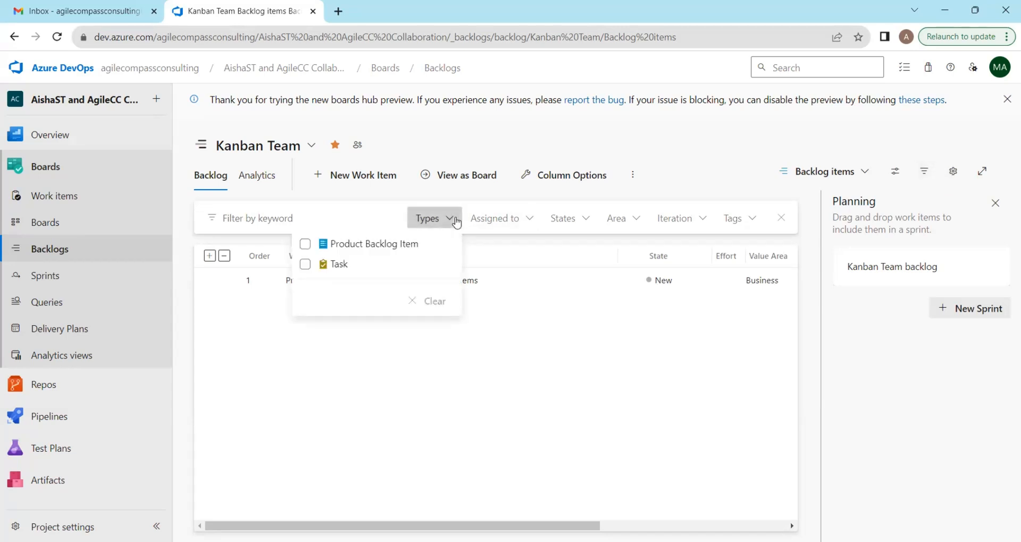
click(306, 264)
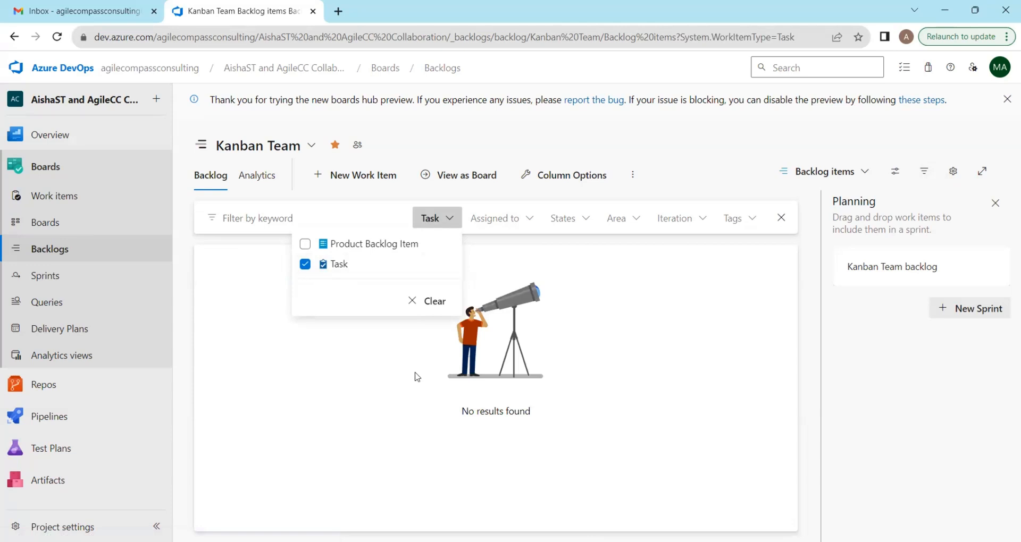
click(306, 264)
click(534, 217)
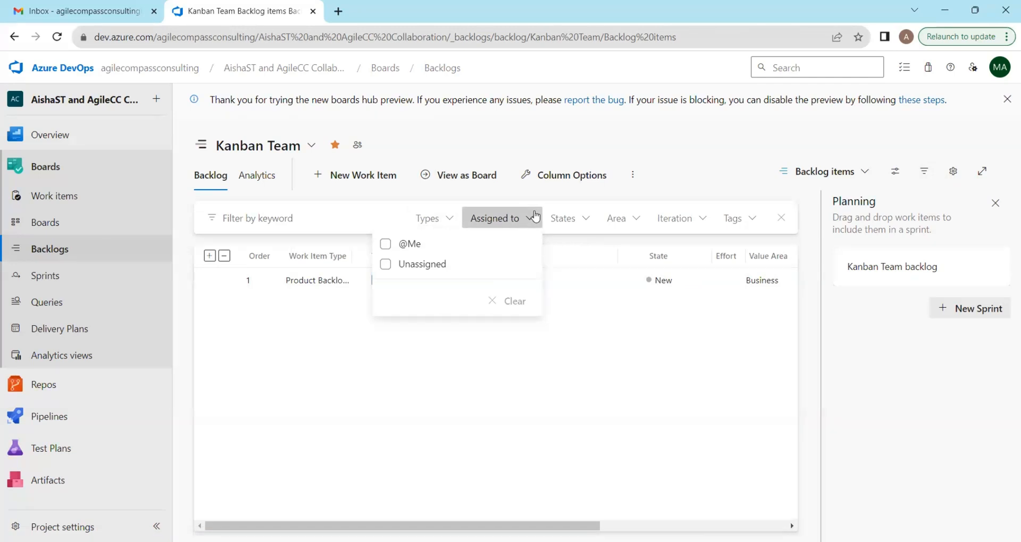
click(386, 245)
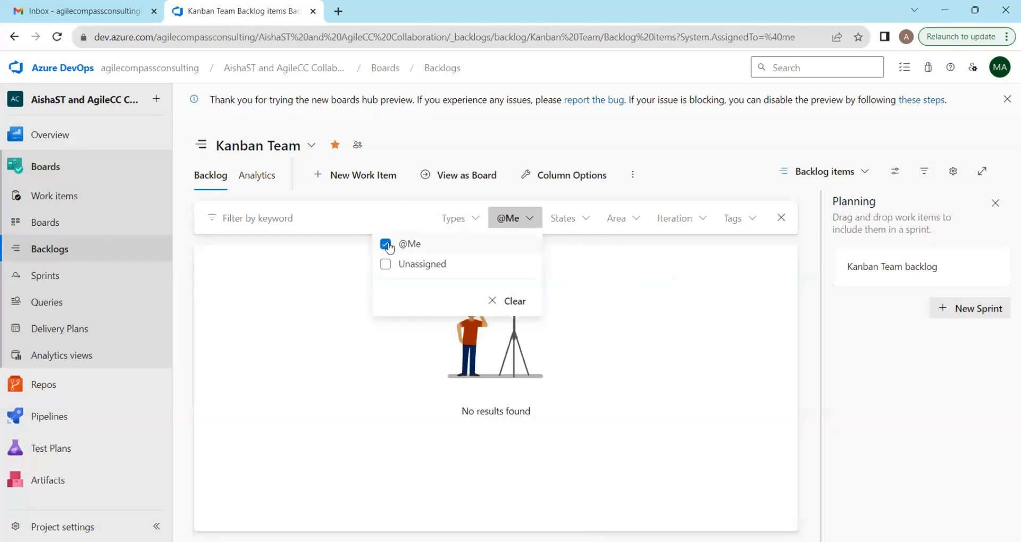
click(386, 245)
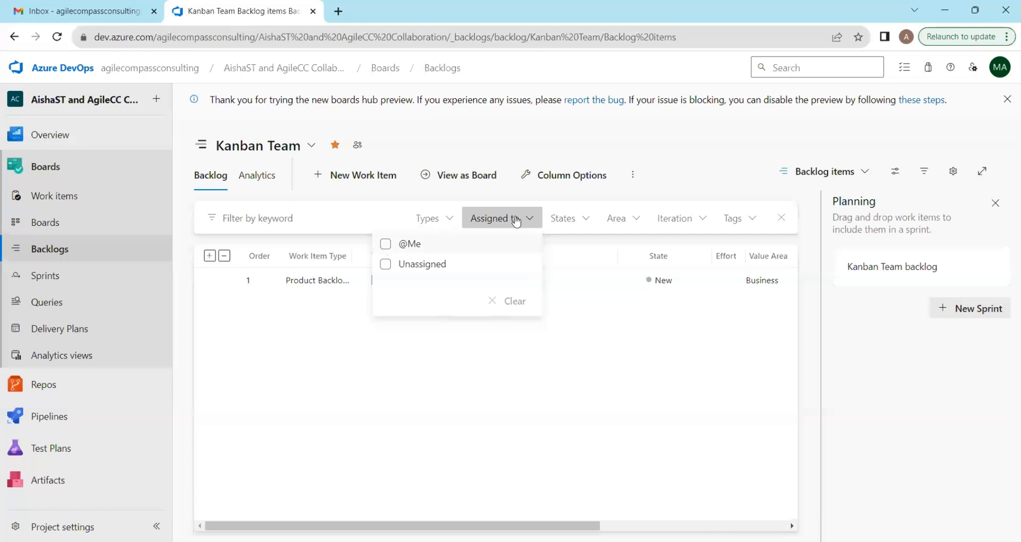
- Review the States filter options of the backlog and hide the filter bar
click(588, 222)
click(588, 222)
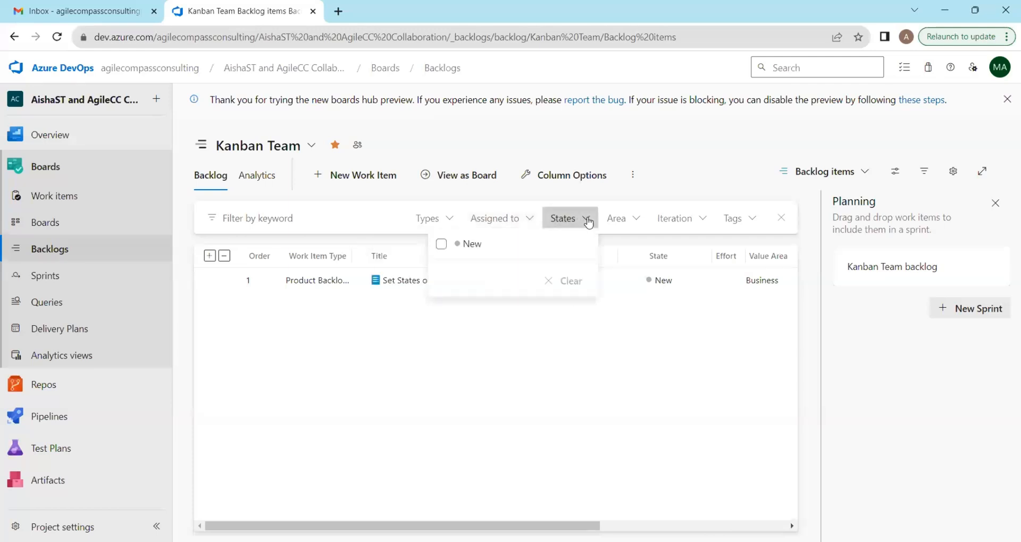
click(643, 334)
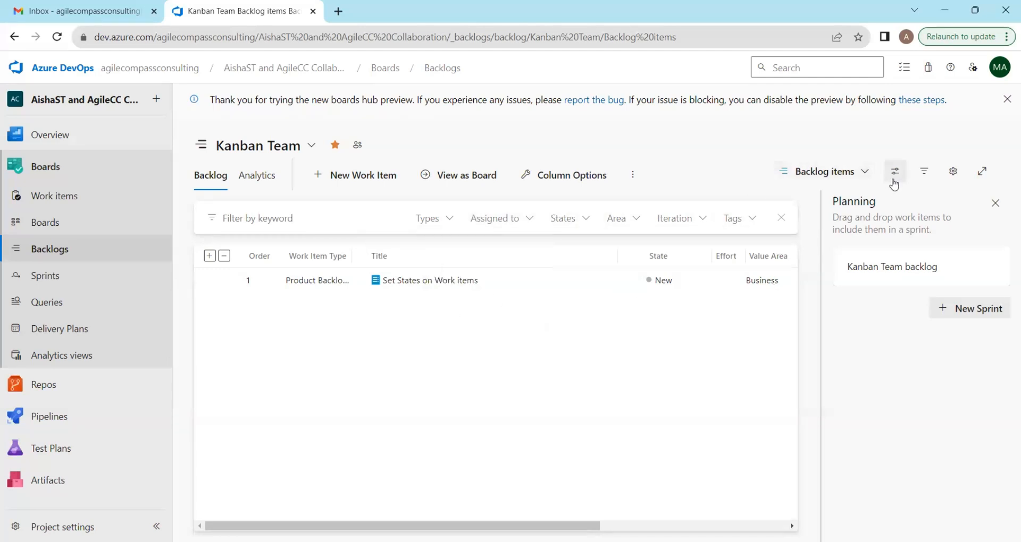
click(923, 178)
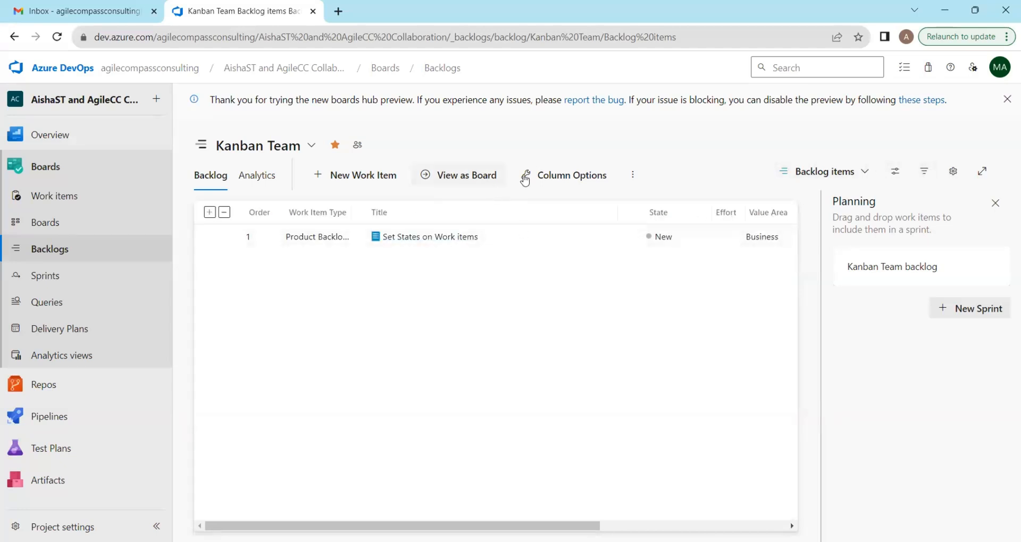
- Add an Assigned To column in the column options of the Kanban Team backlog
click(591, 175)
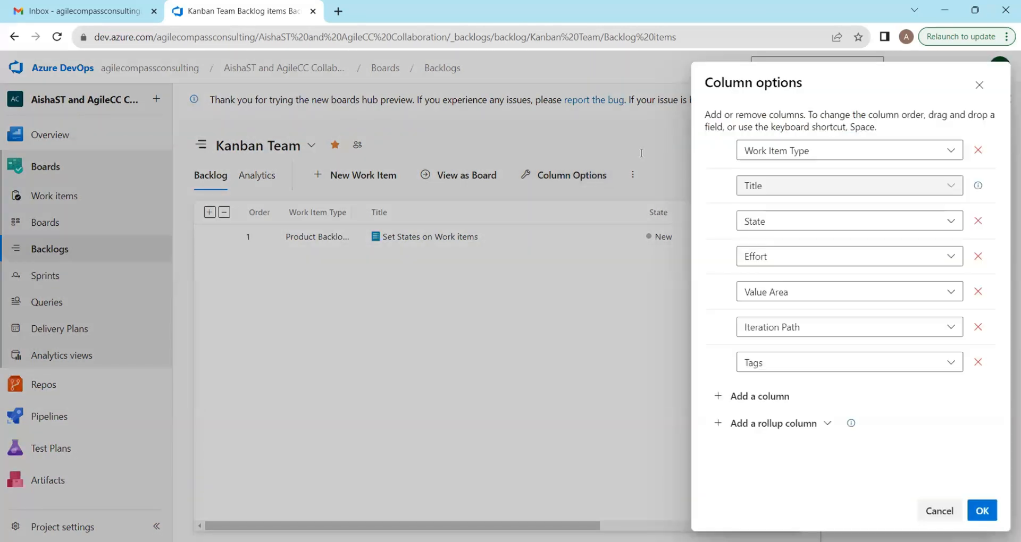
click(769, 398)
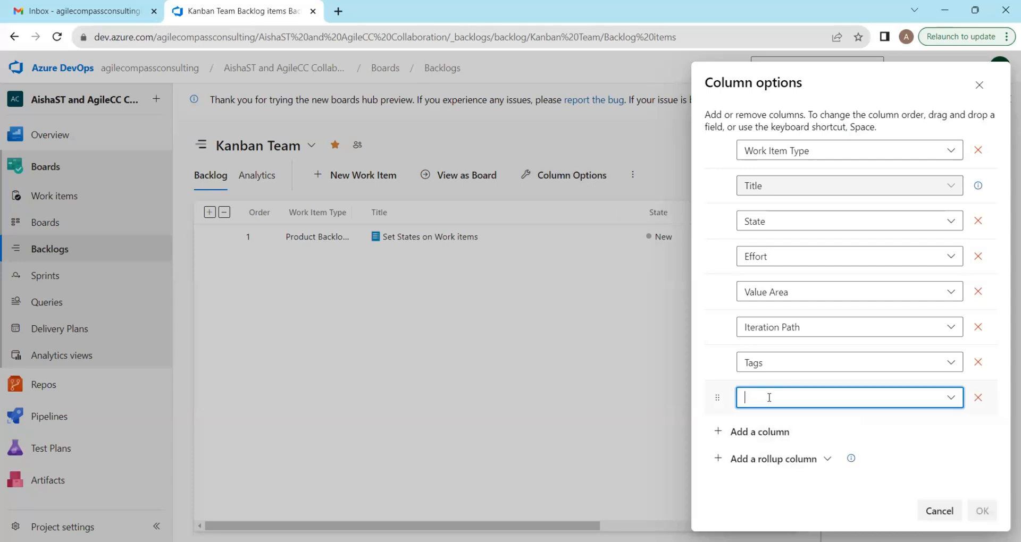
click(786, 400)
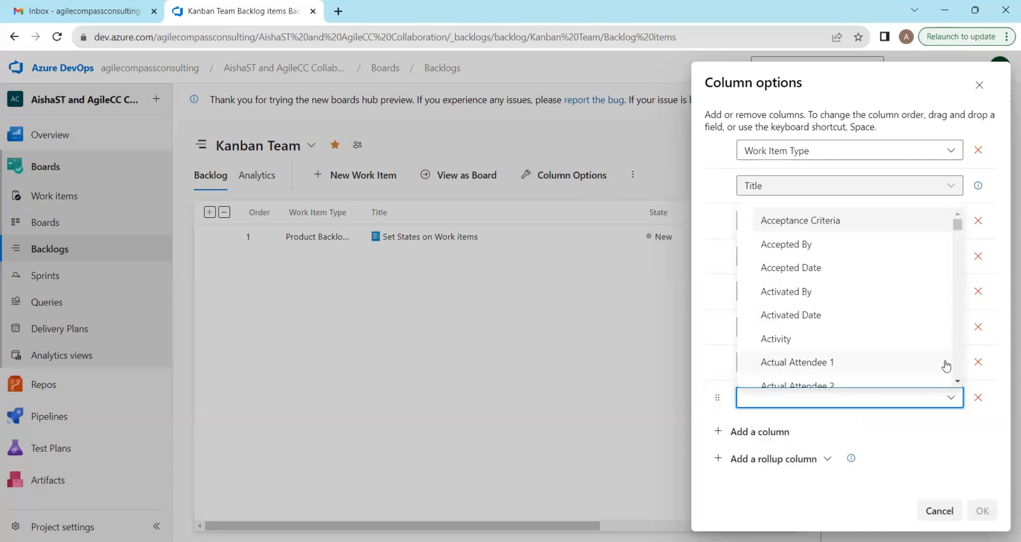
click(958, 382)
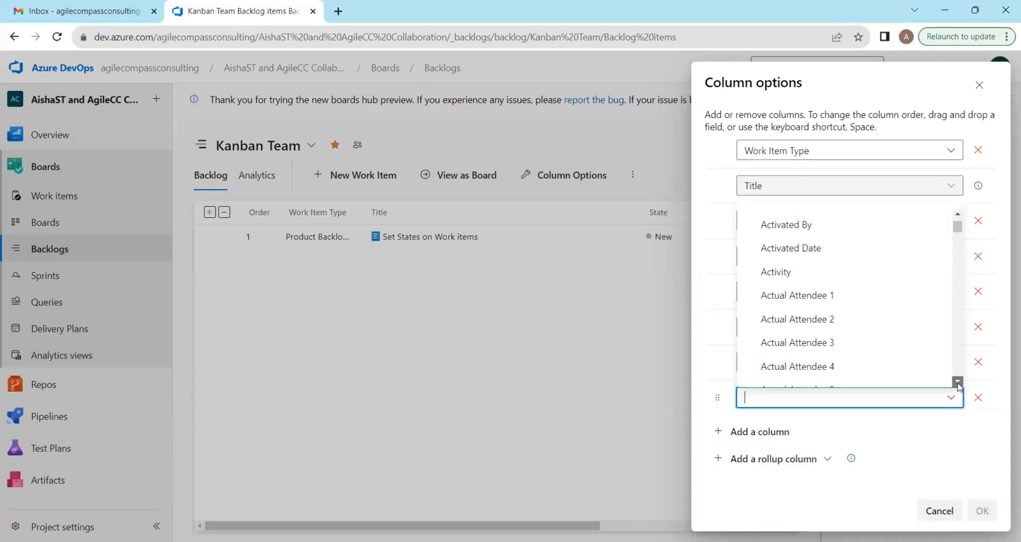
click(957, 384)
click(958, 383)
click(957, 383)
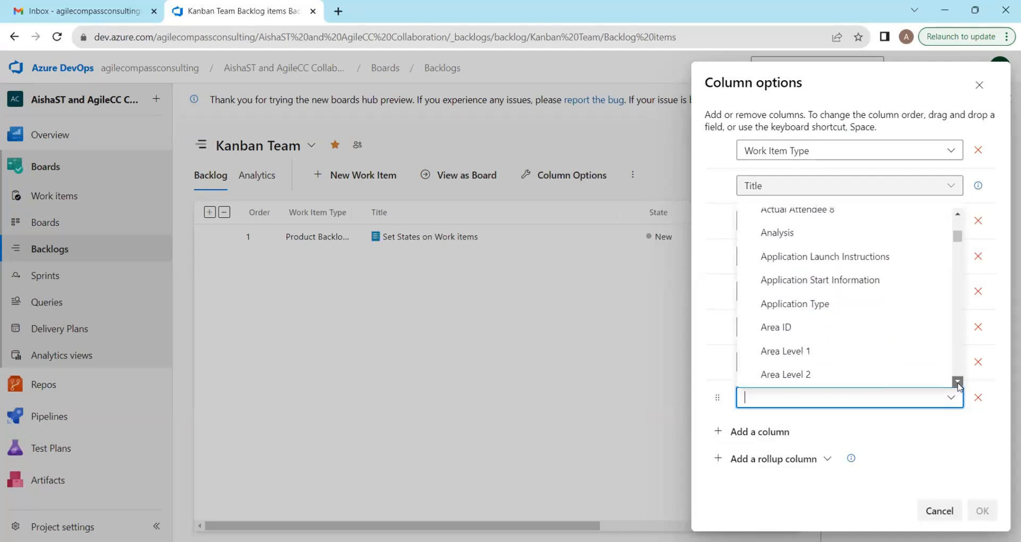
click(958, 384)
click(958, 384)
click(957, 384)
click(958, 383)
click(958, 383)
click(957, 383)
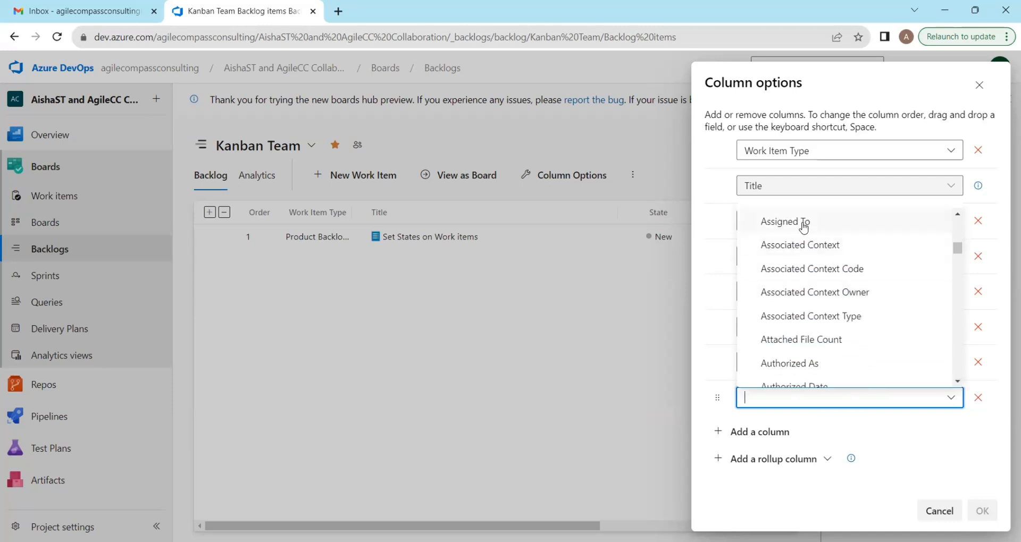
click(785, 222)
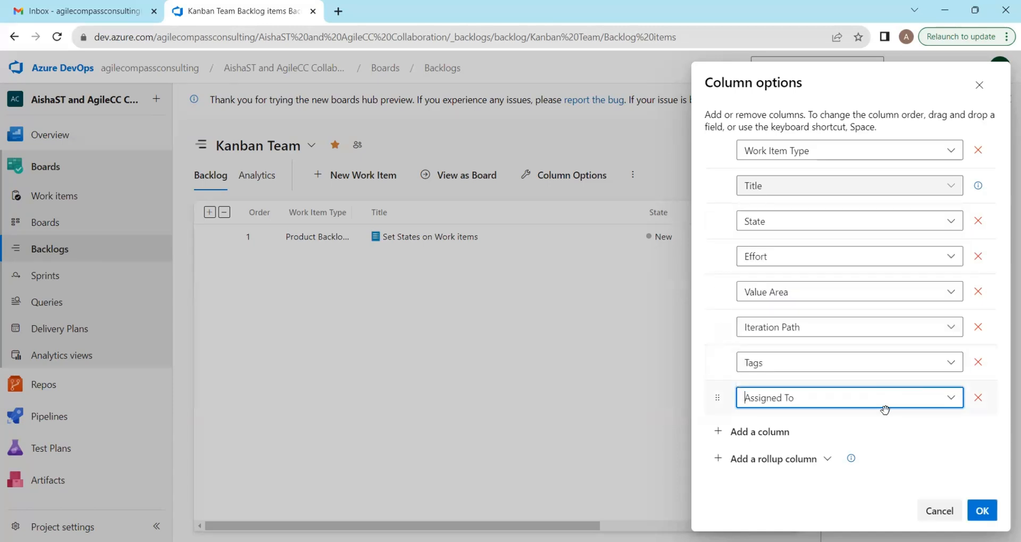
- Add a Comments column after Assigned To and apply the backlog's column options
click(766, 436)
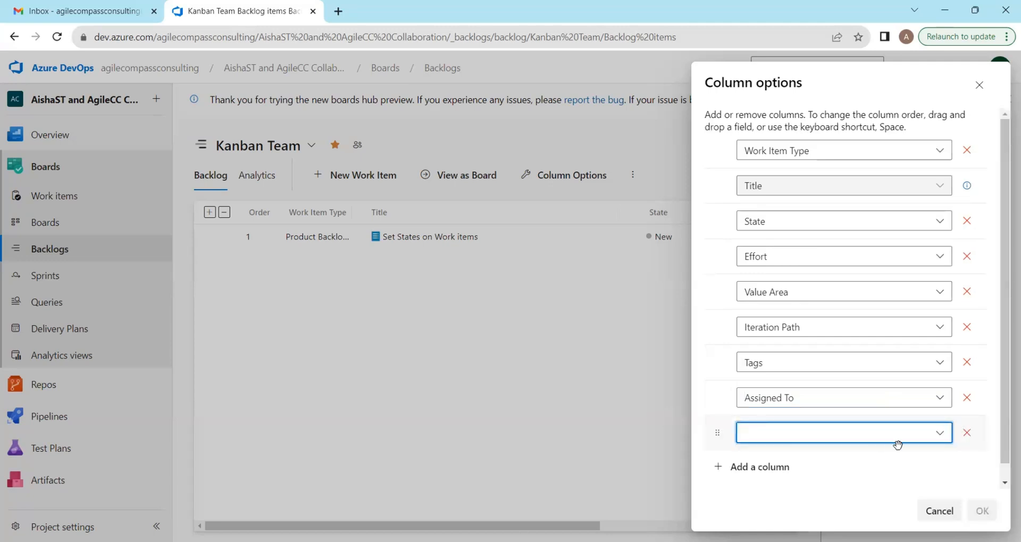
click(940, 433)
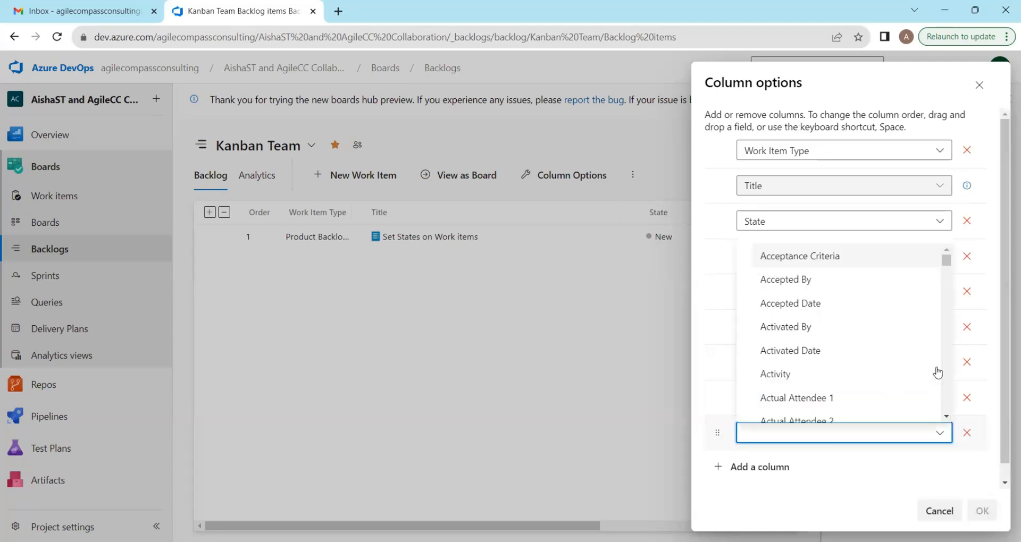
drag(947, 262, 958, 309)
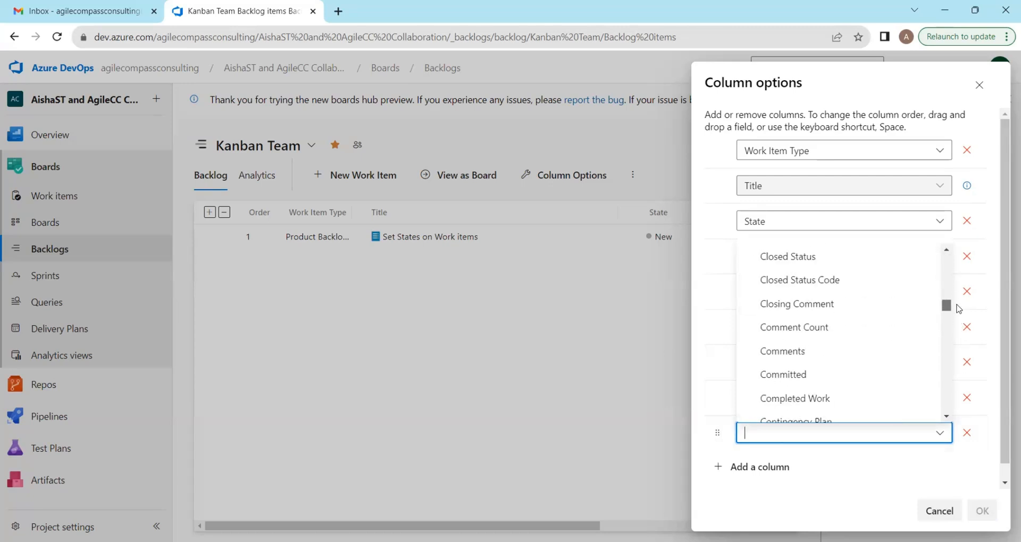
click(782, 352)
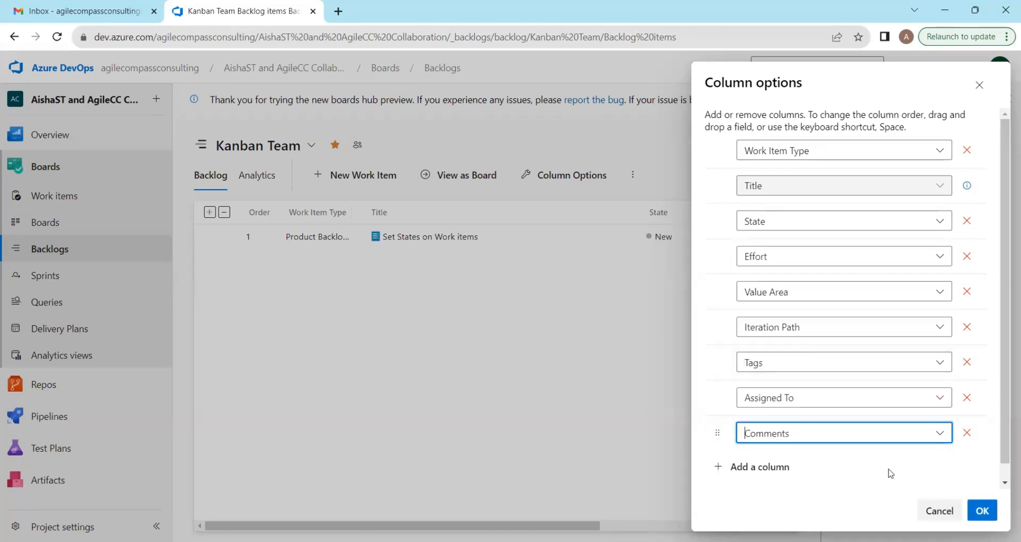
click(984, 512)
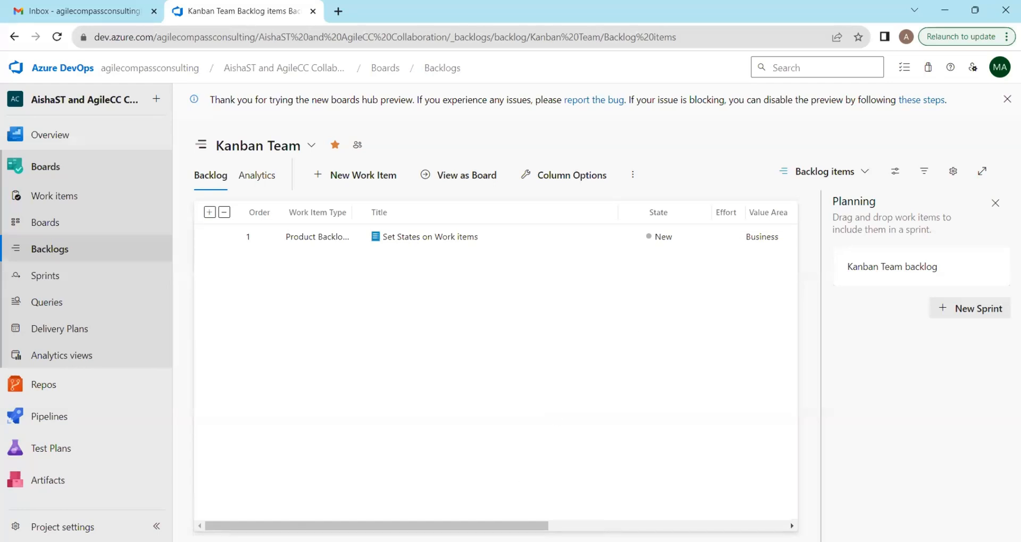
- Review the added columns in the backlog grid and check which additional actions the backlog offers
scroll(744, 502, right, 10)
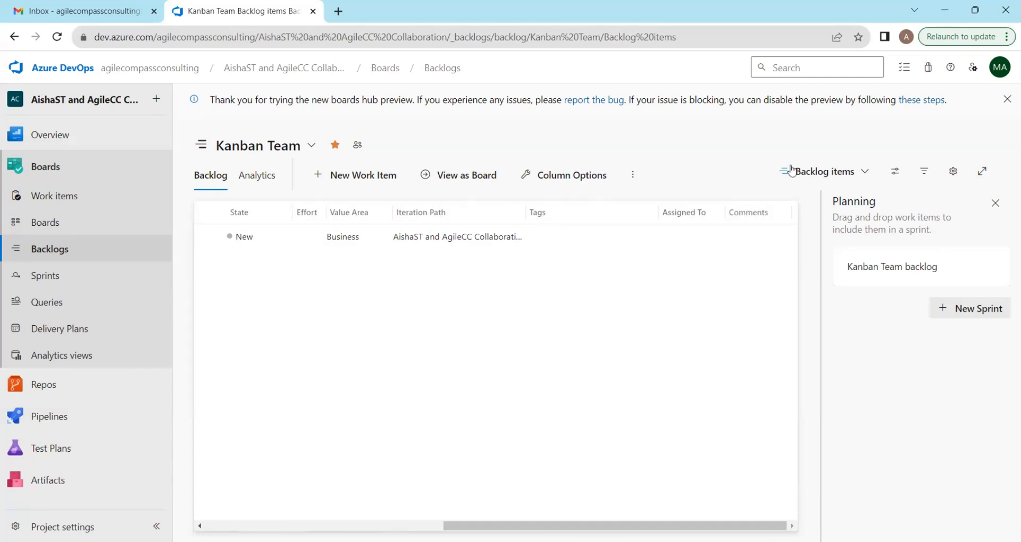
click(633, 178)
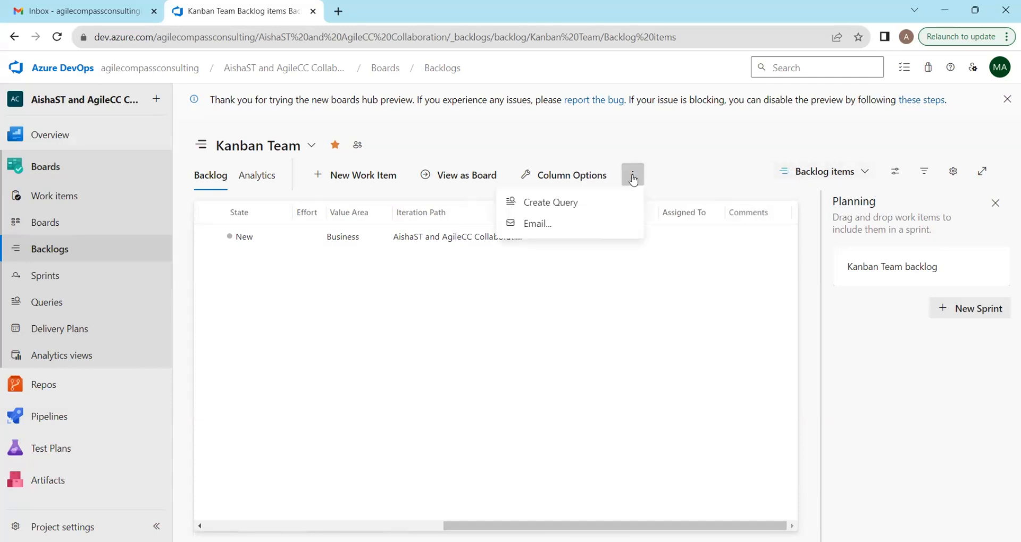
click(678, 275)
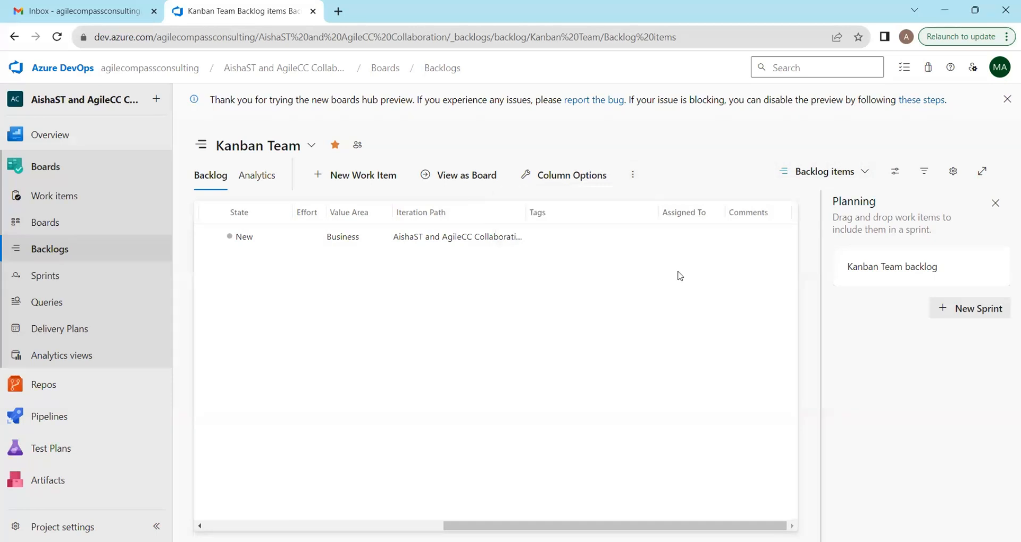
scroll(416, 352, left, 5)
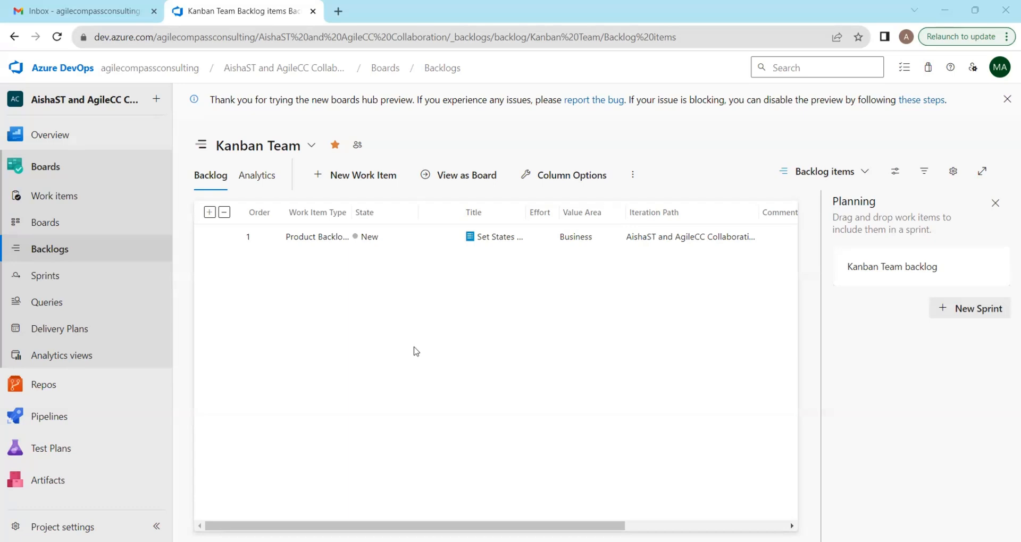
- Open the Cumulative Flow Diagram report in the Kanban Team's backlog analytics and set its rolling period to Last 14 days
click(259, 183)
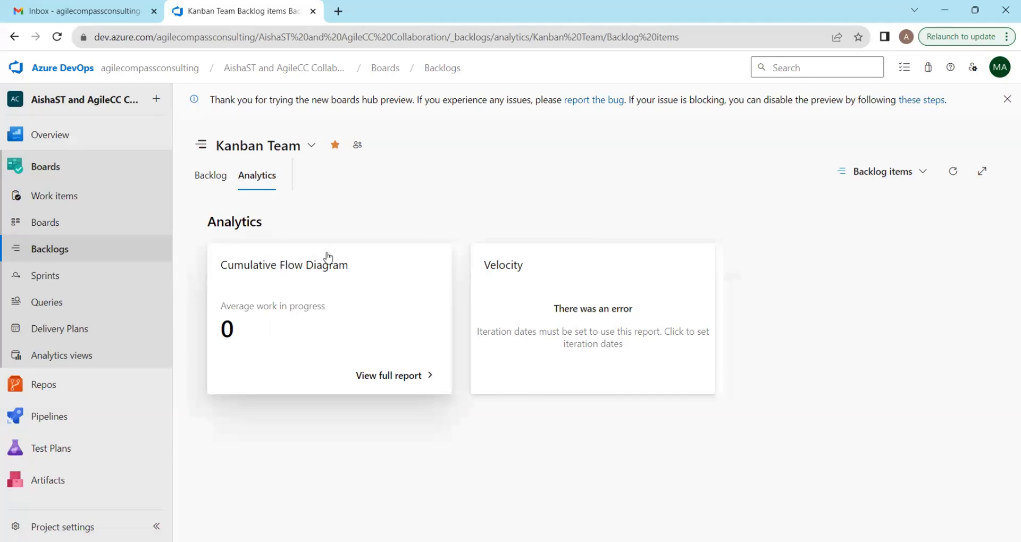
click(350, 331)
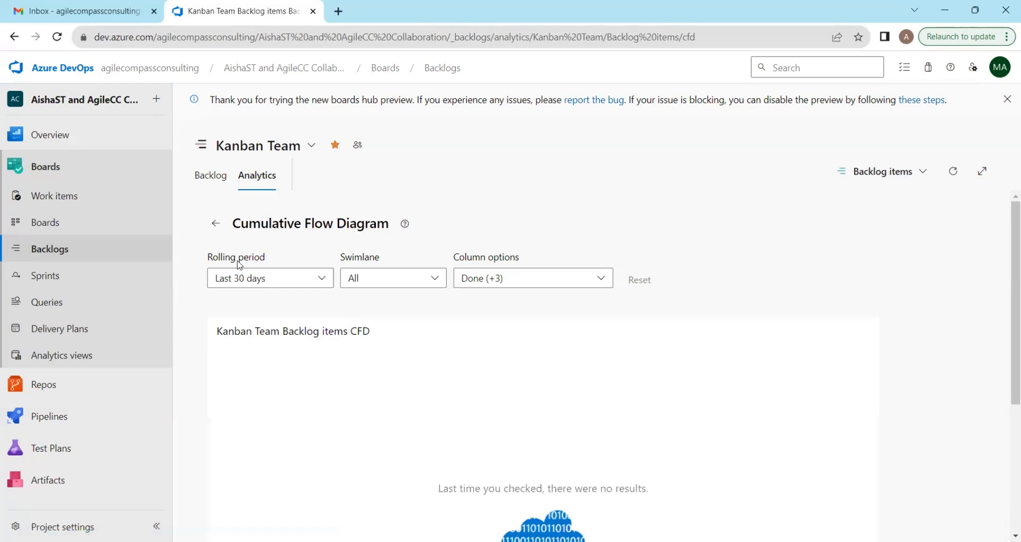
click(322, 282)
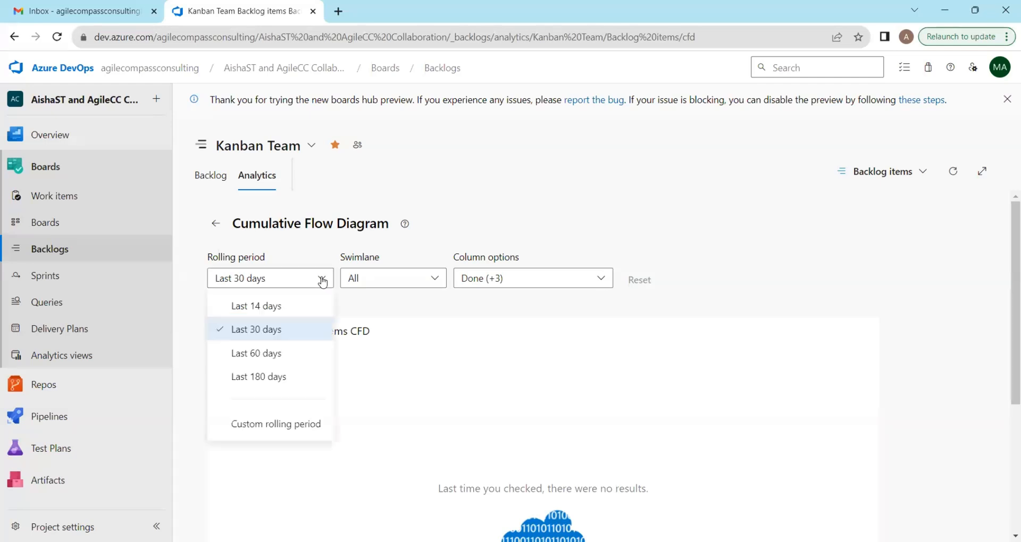
click(264, 310)
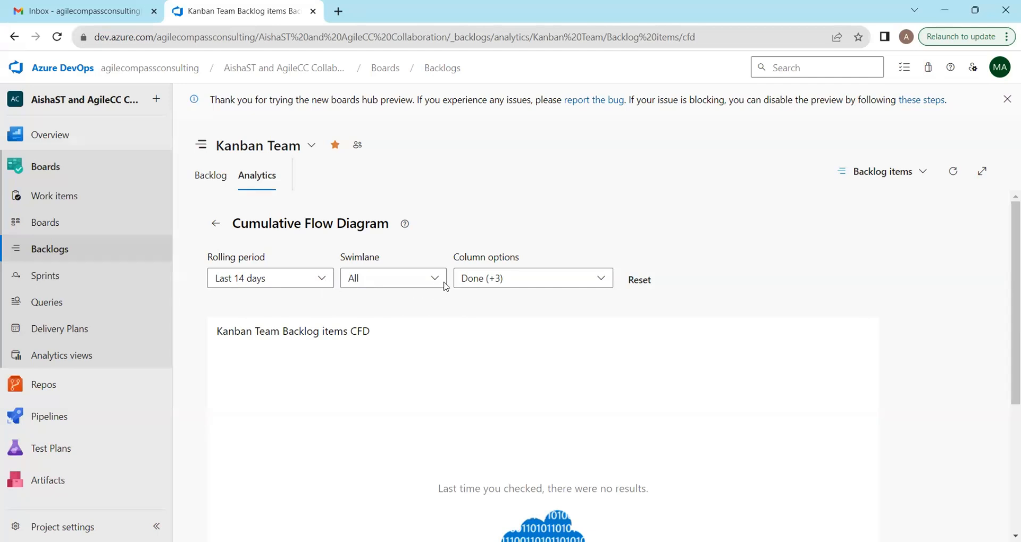
- Review the Cumulative Flow Diagram's column options and chart, and return to the analytics overview
click(601, 279)
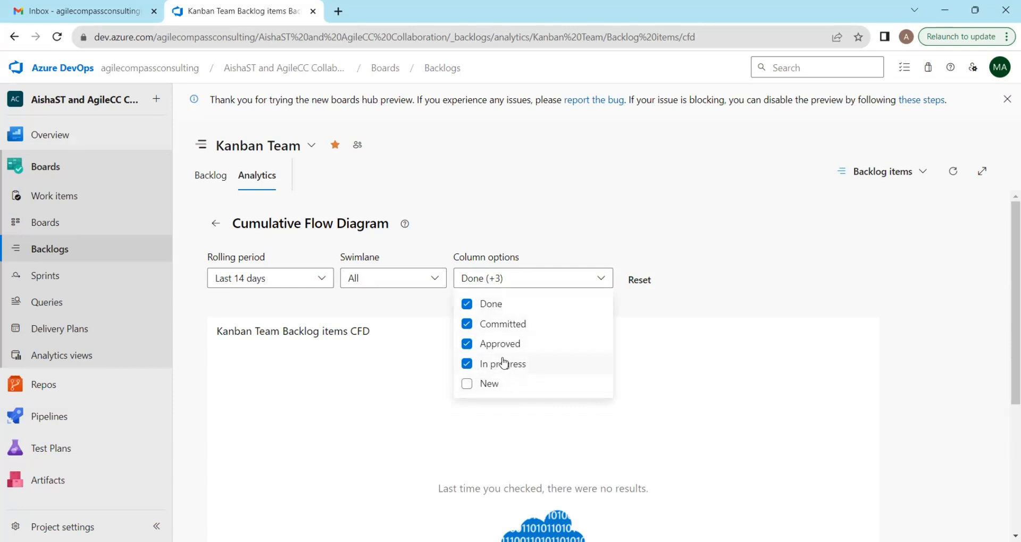
click(671, 340)
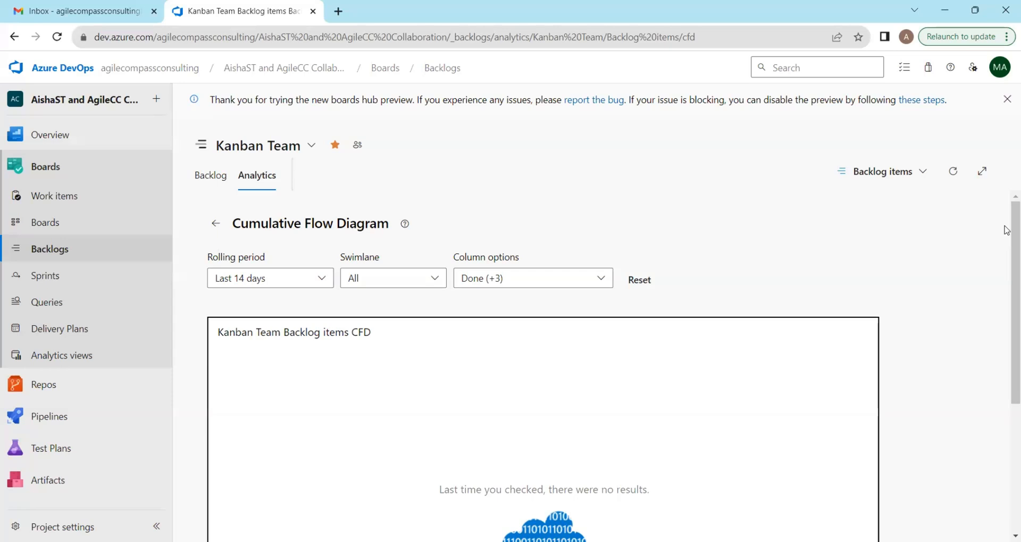
scroll(1006, 239, down, 3)
scroll(1007, 260, up, 3)
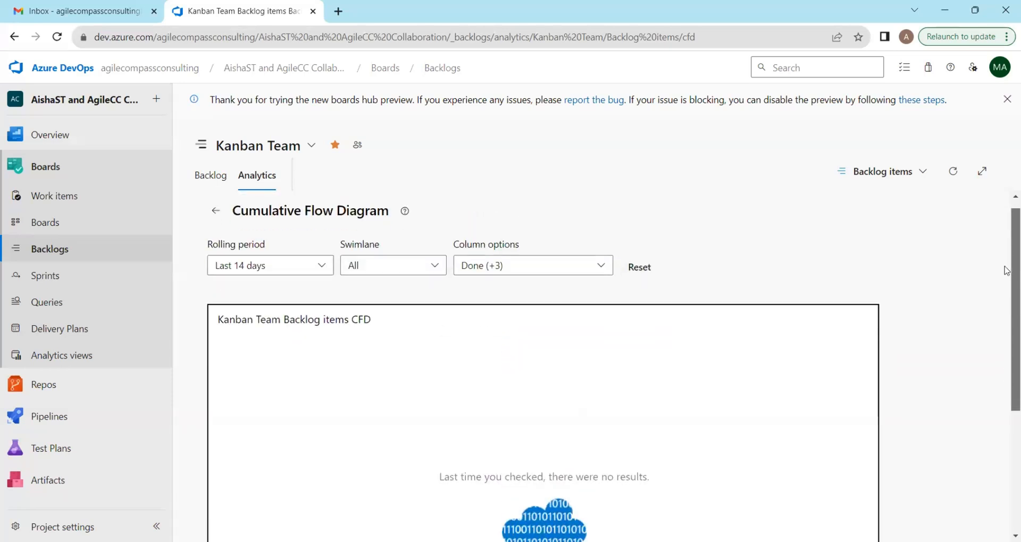
drag(1005, 267, 1002, 210)
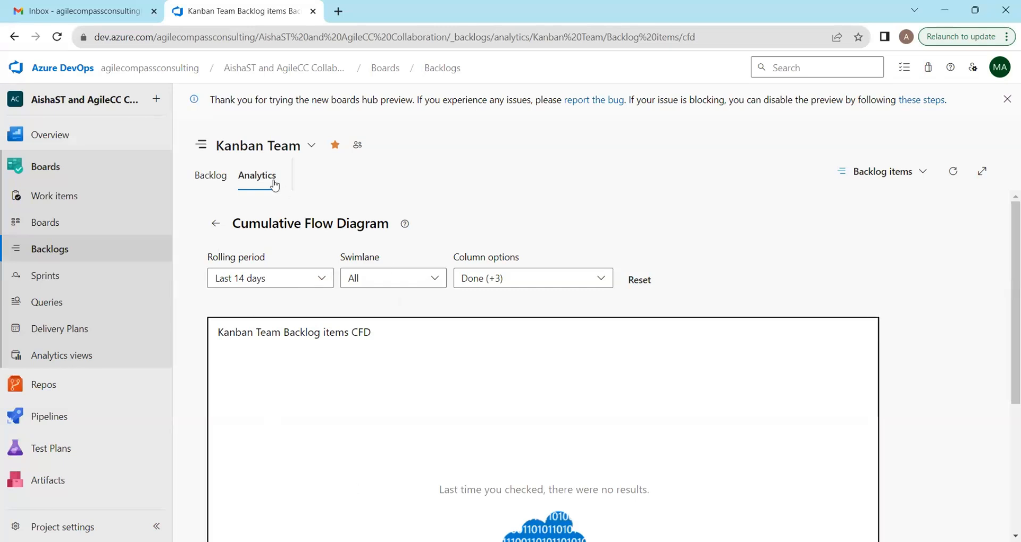
click(218, 225)
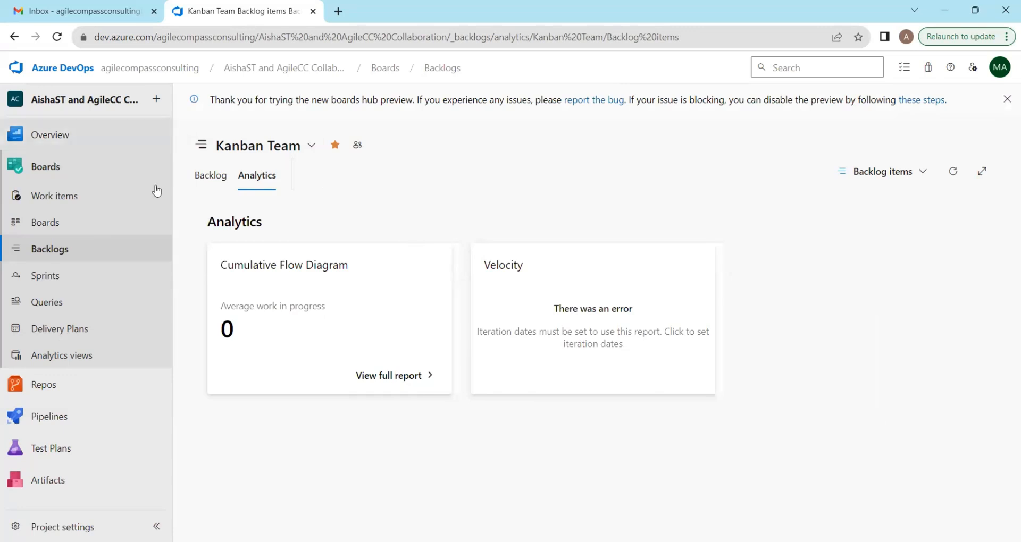
- View the project team's Overview dashboard and the widgets available for it, and return to the project summary
click(54, 135)
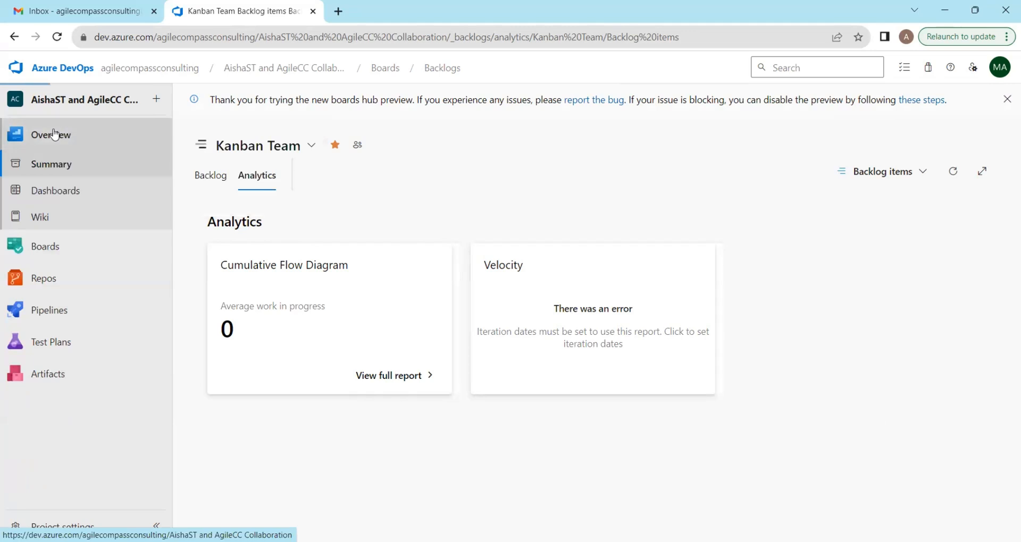
click(54, 193)
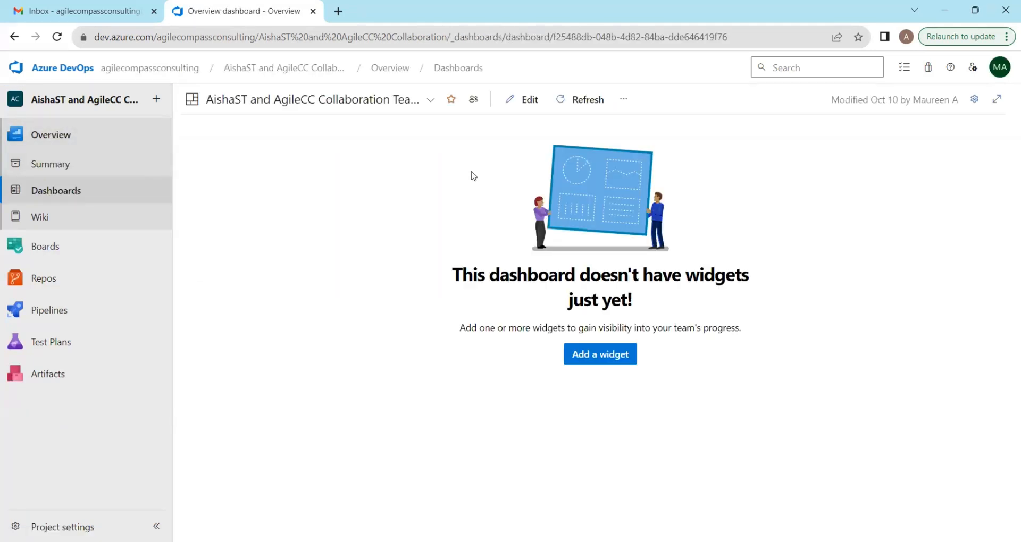
click(430, 101)
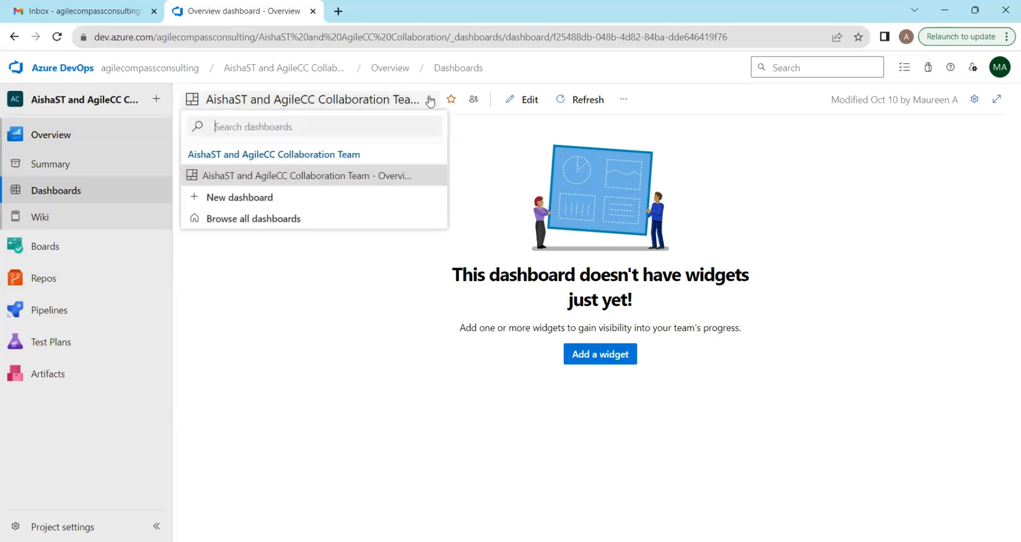
click(355, 175)
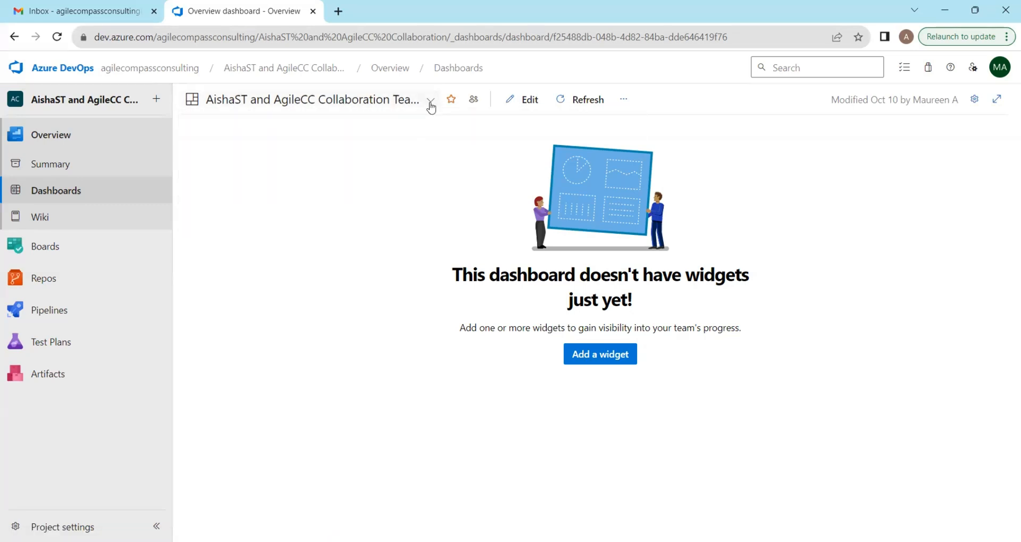
click(596, 356)
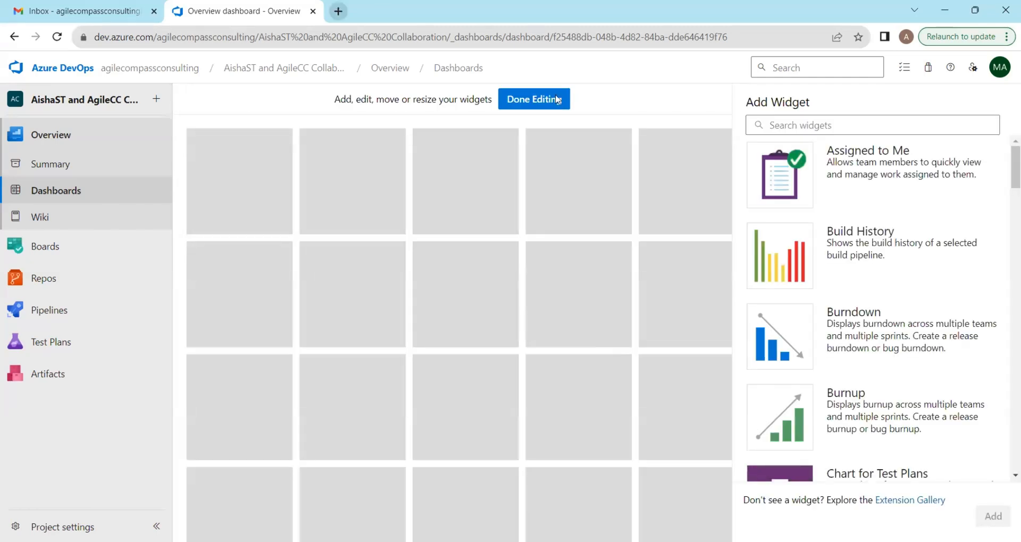
click(262, 68)
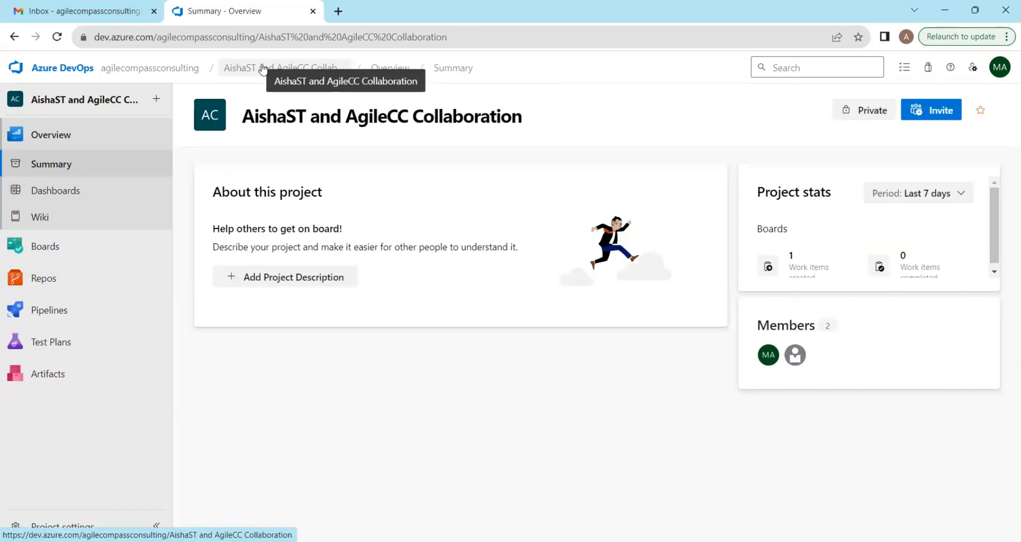